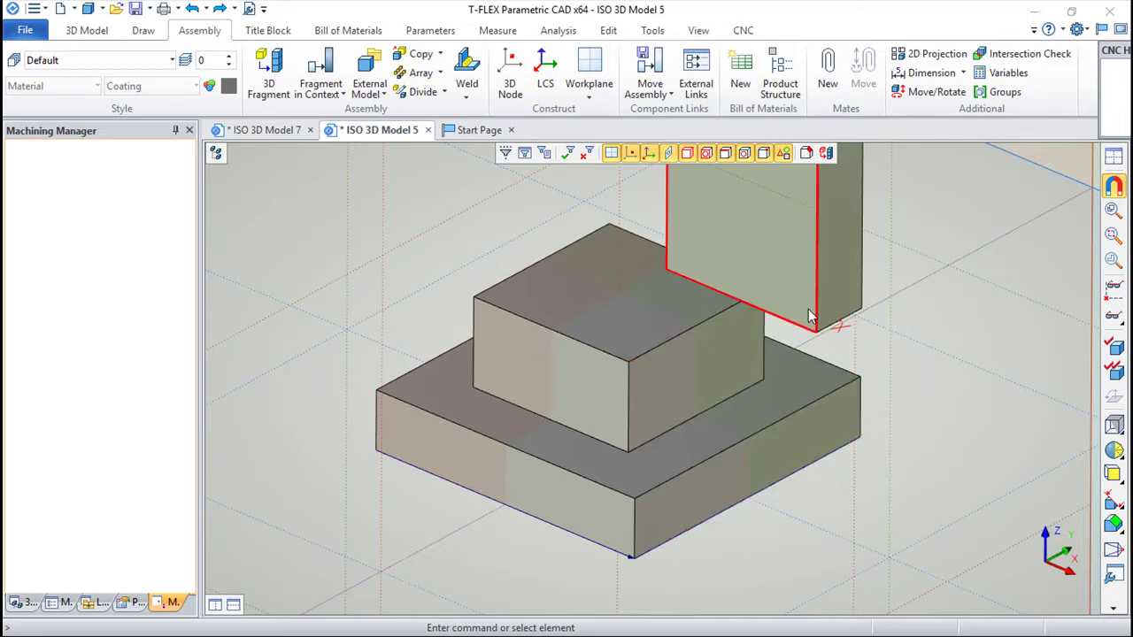
- Set up a size-5 Continuous Fillet Weld between the upper box's front face and the plate's top face
scroll(789, 386, "up", 2)
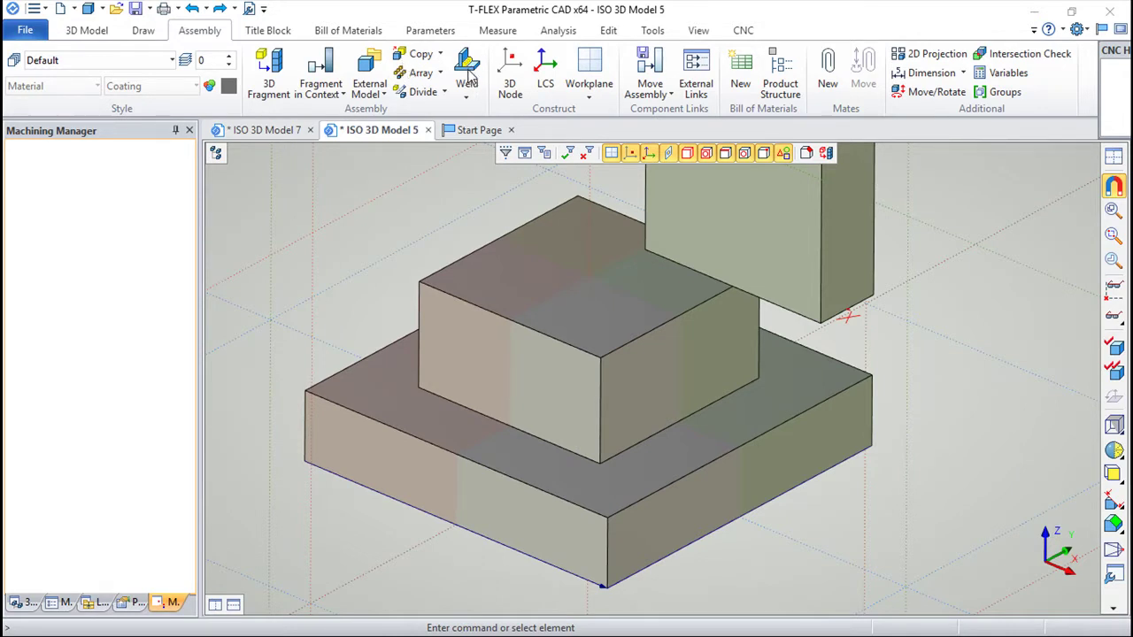
left_click(468, 71)
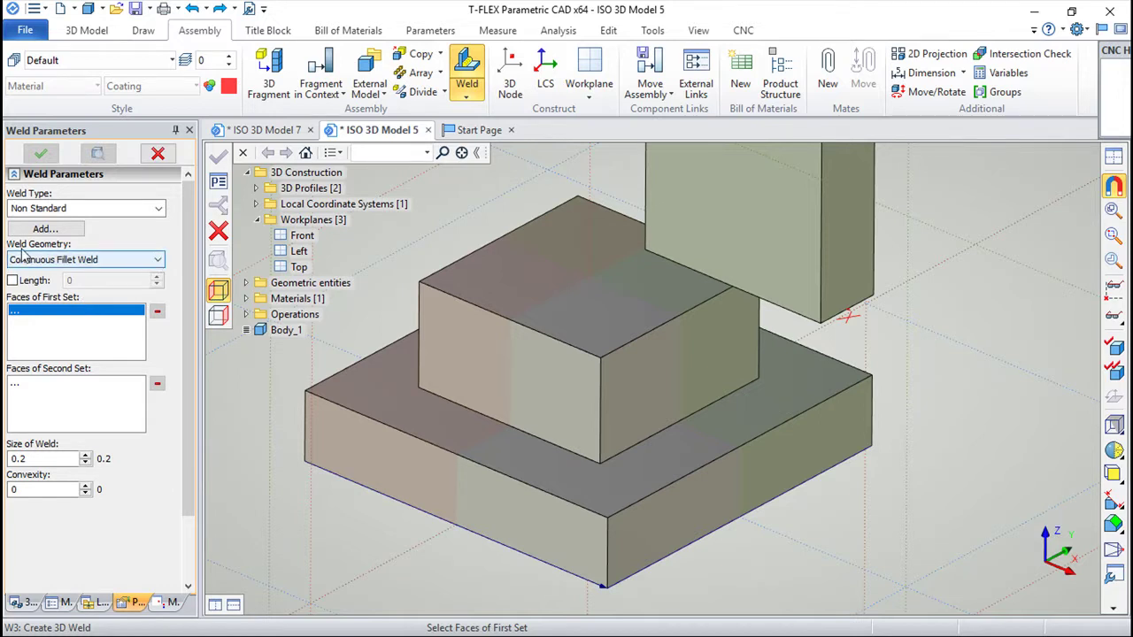
left_click(155, 262)
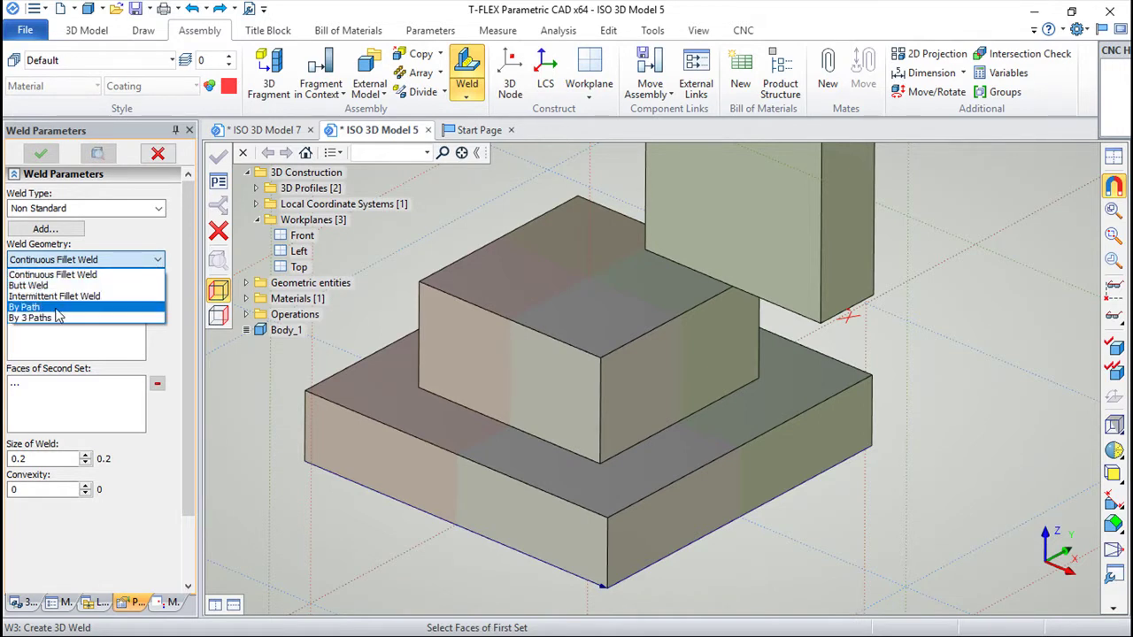
left_click(86, 275)
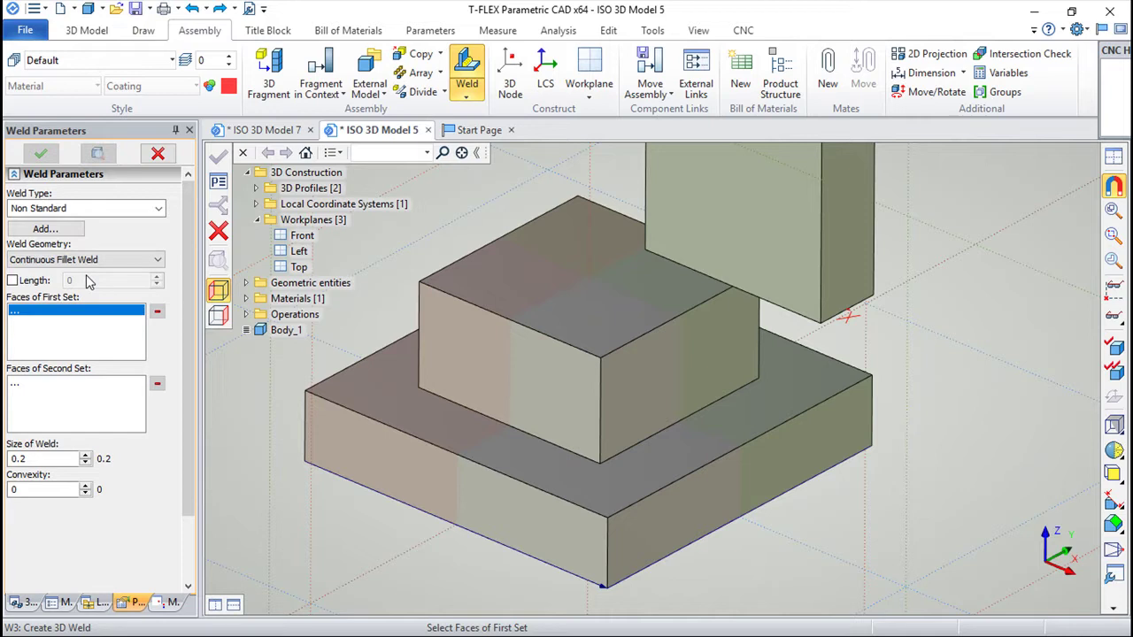
left_click(535, 360)
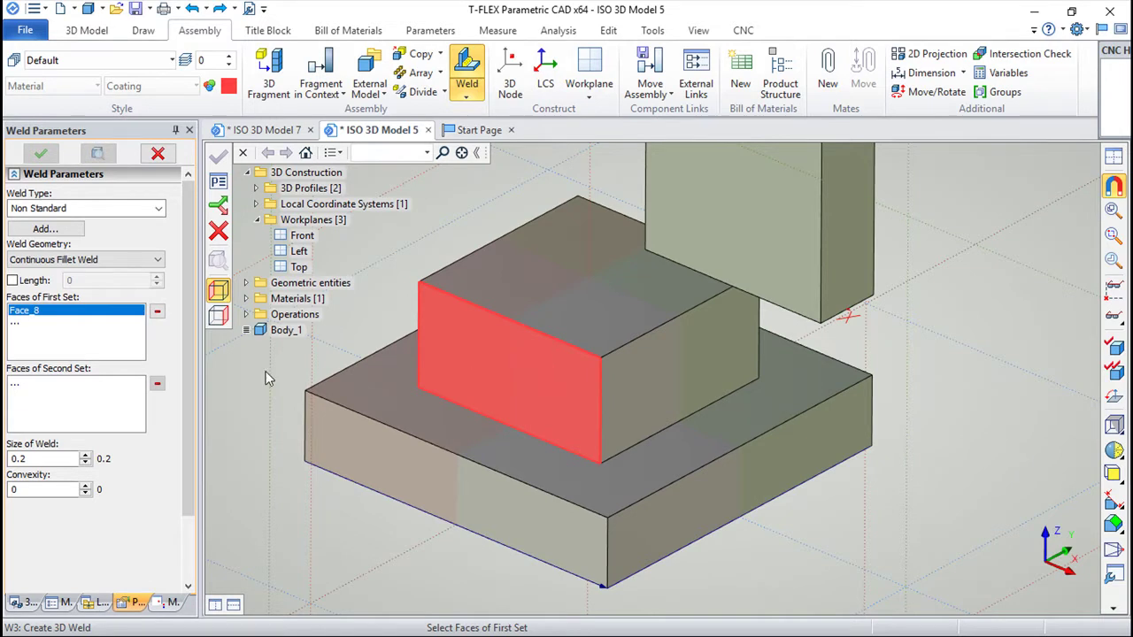
left_click(76, 403)
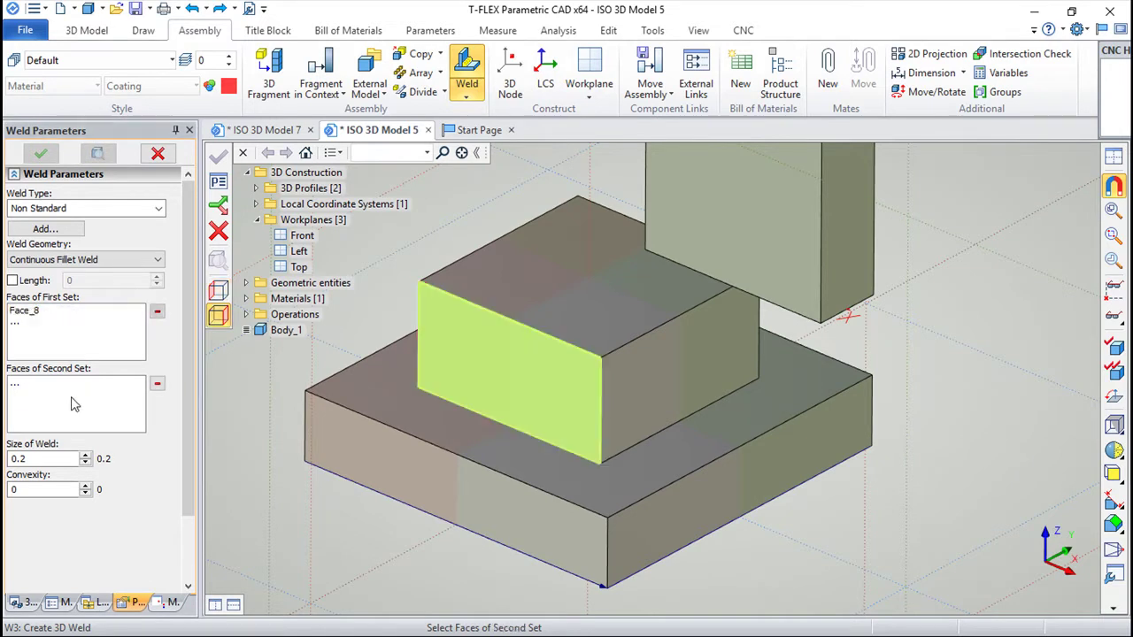
left_click(521, 446)
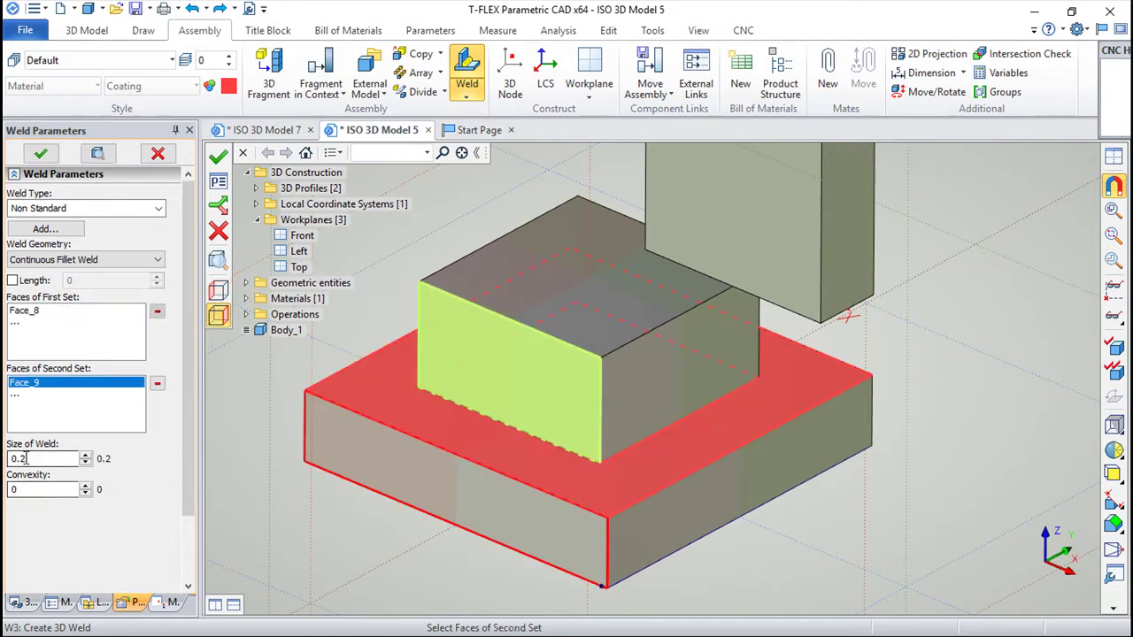
left_click_drag(32, 458, 13, 458)
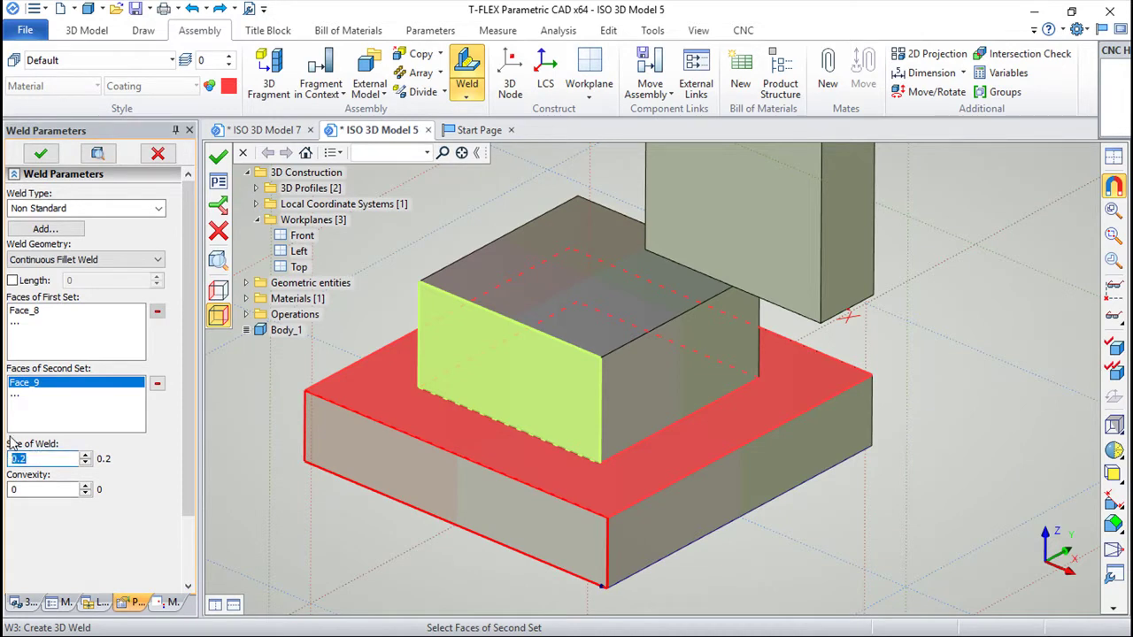
type("5")
- Confirm the size-5 fillet weld and orbit the model to inspect the weld bead
left_click(217, 156)
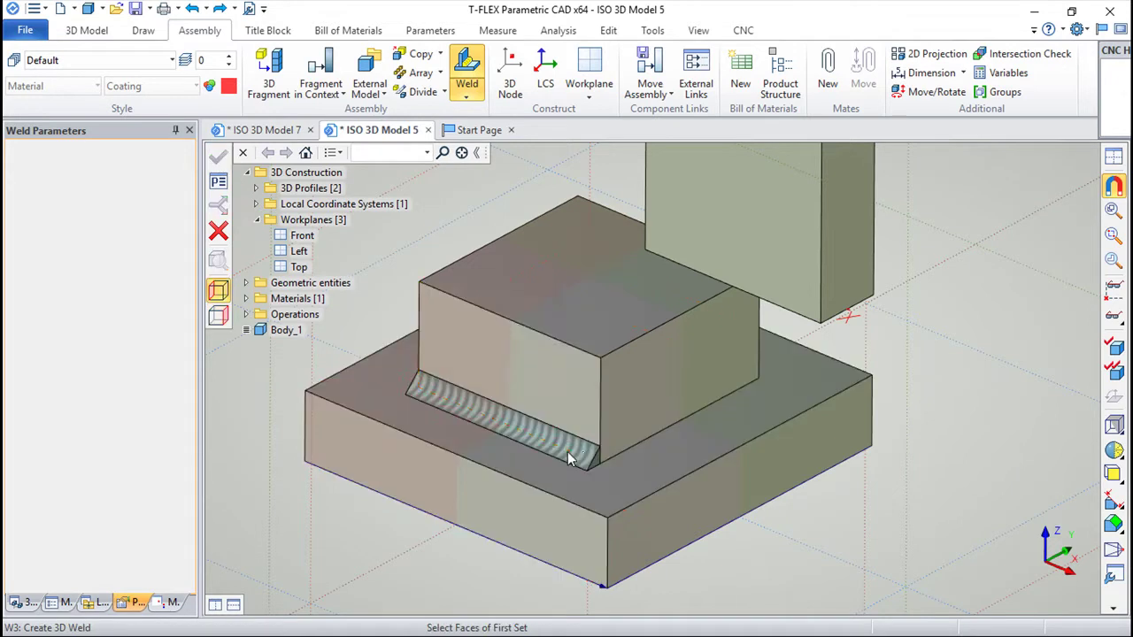
scroll(564, 459, "up", 2)
mouse_move(562, 465)
middle_mouse_down()
mouse_move(386, 449)
mouse_move(635, 374)
middle_mouse_up()
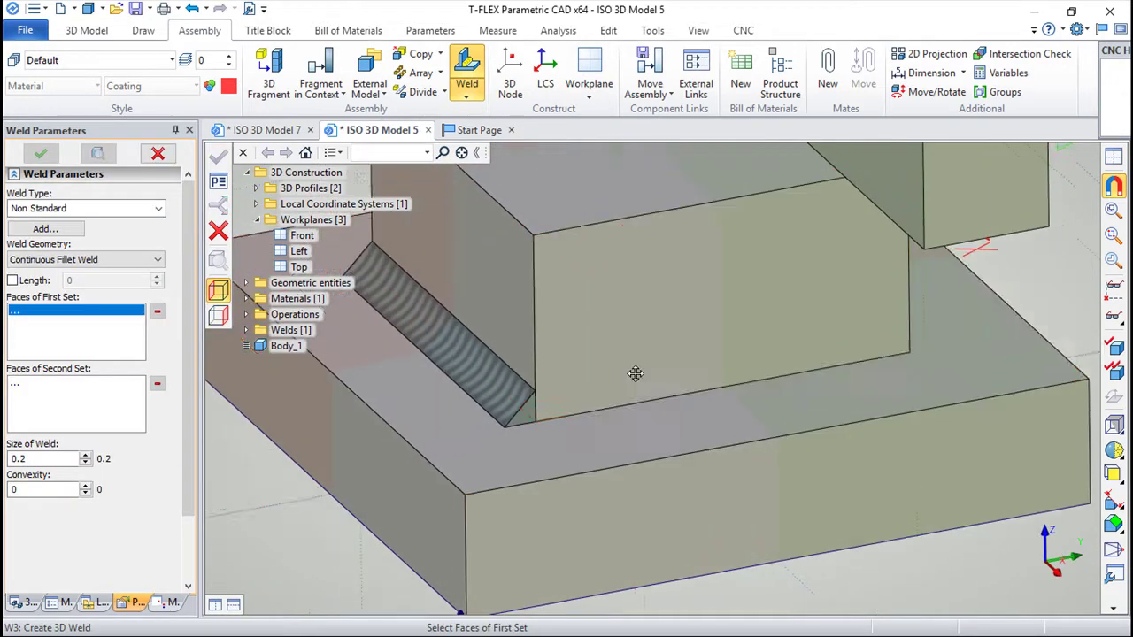
scroll(724, 368, "up", 2)
mouse_move(724, 363)
middle_mouse_down()
mouse_move(624, 307)
mouse_move(703, 397)
mouse_move(847, 457)
middle_mouse_up()
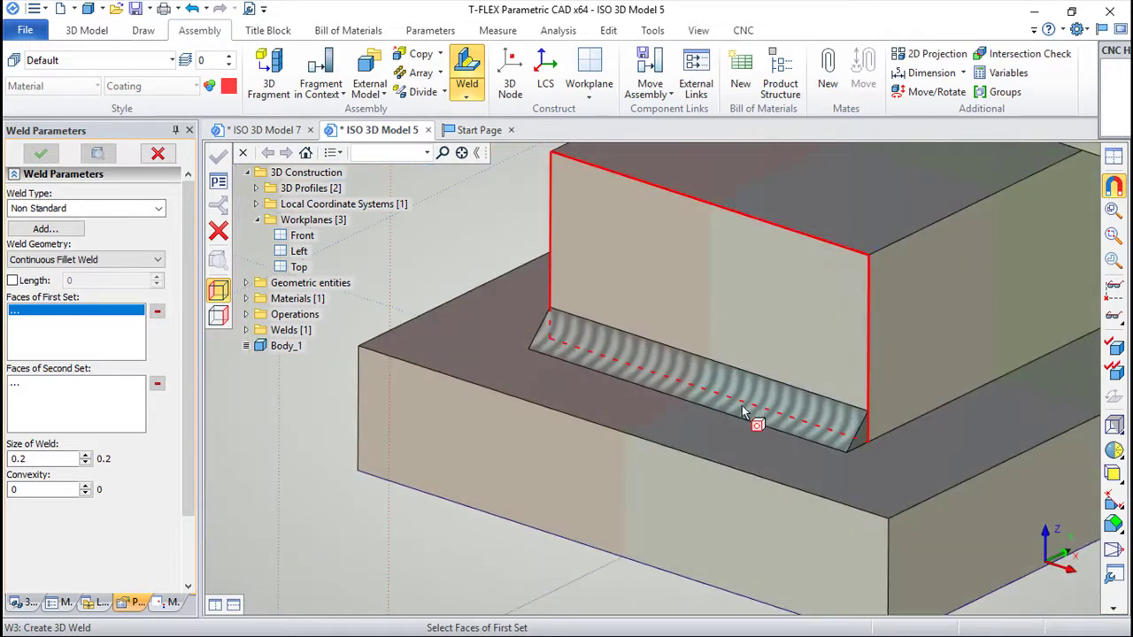
mouse_move(800, 412)
middle_mouse_down()
mouse_move(567, 341)
mouse_move(556, 397)
mouse_move(448, 380)
mouse_move(560, 397)
mouse_move(495, 336)
middle_mouse_up()
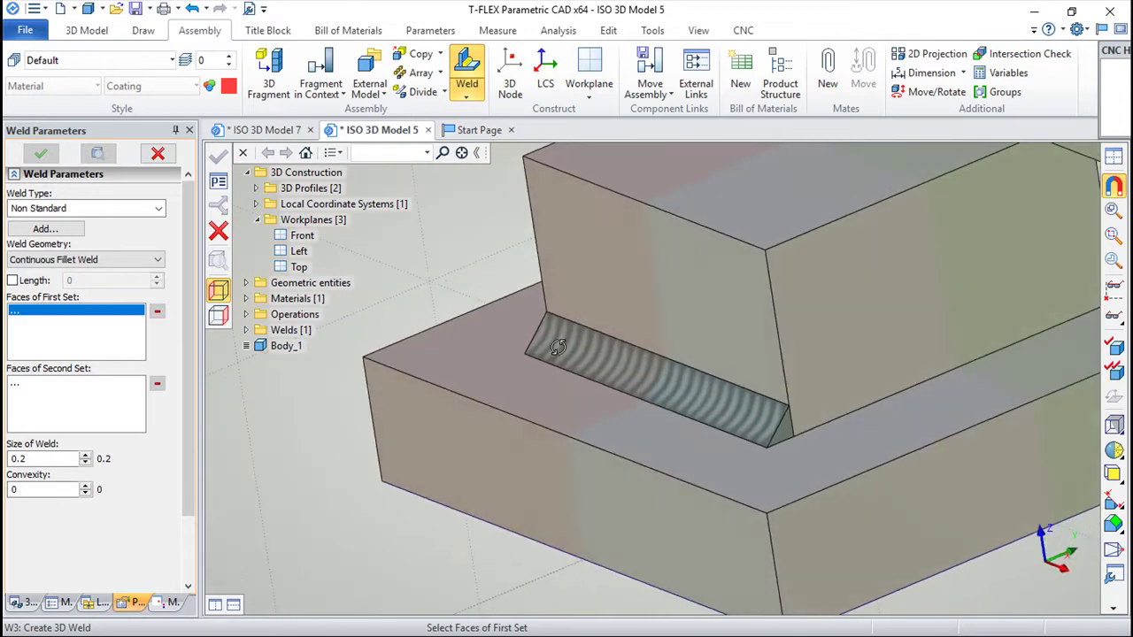
- Undo the fillet weld so the box and plate joint is bare again
left_click(192, 9)
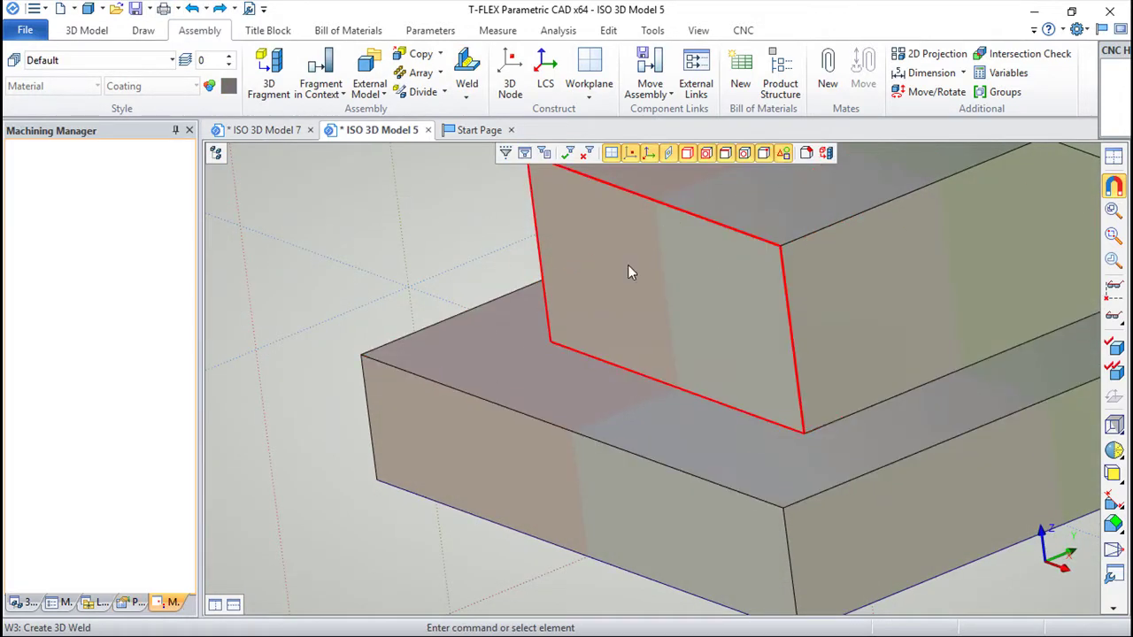
scroll(470, 299, "up", 3)
scroll(470, 299, "down", 3)
scroll(569, 287, "up", 1)
scroll(619, 290, "up", 1)
scroll(670, 294, "up", 1)
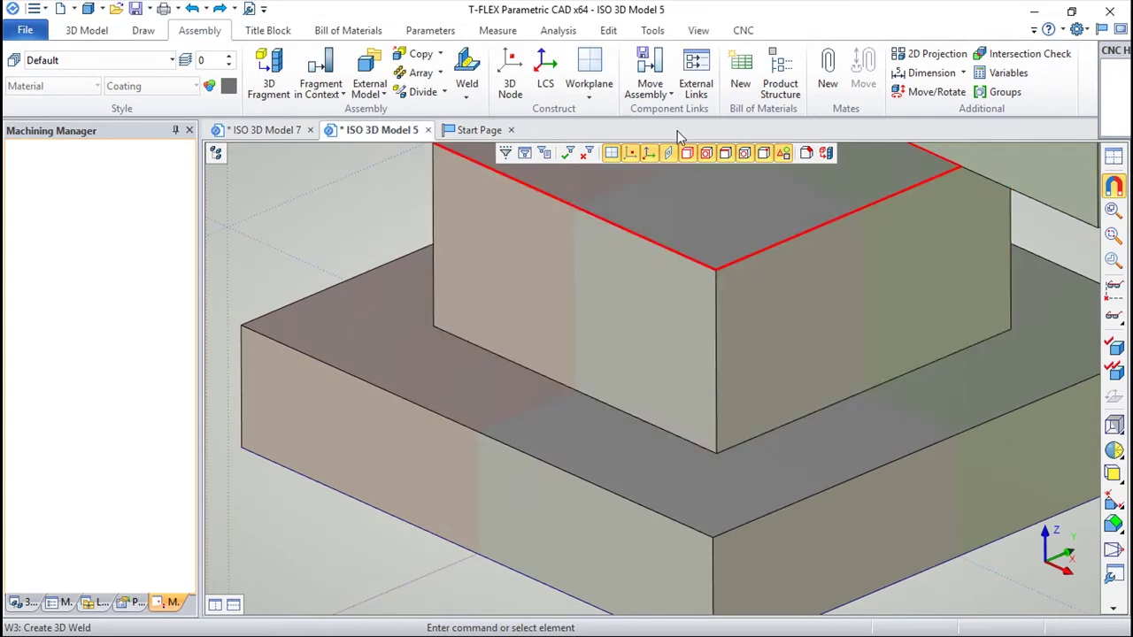
left_click(466, 78)
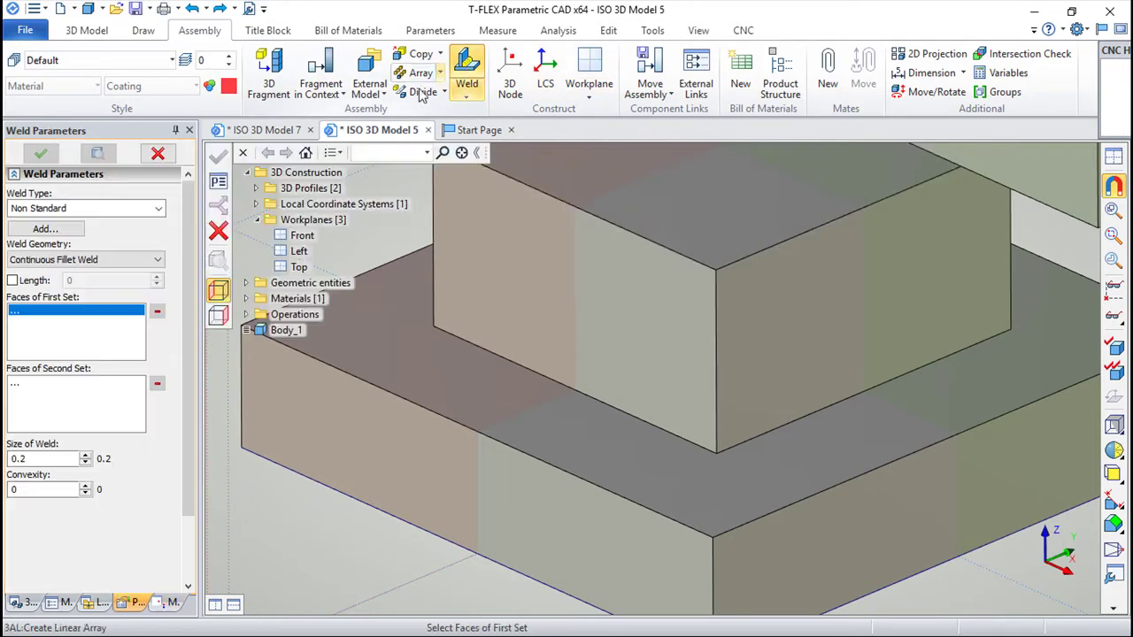
left_click(627, 292)
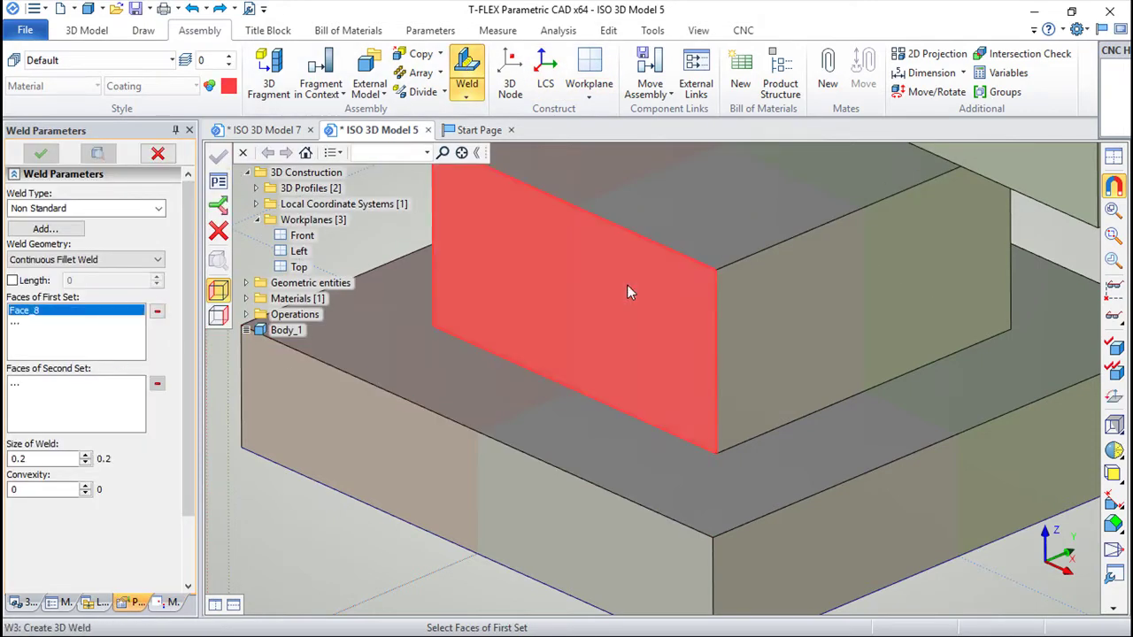
left_click(100, 409)
left_click(553, 419)
double_click(26, 459)
type("5")
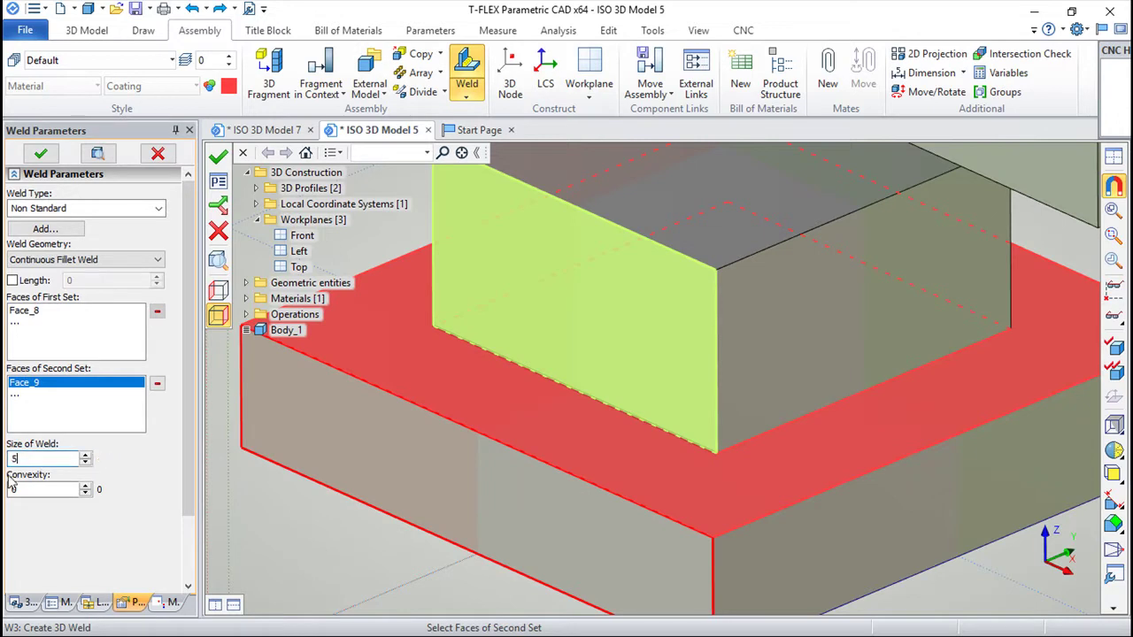
double_click(14, 489)
type("2")
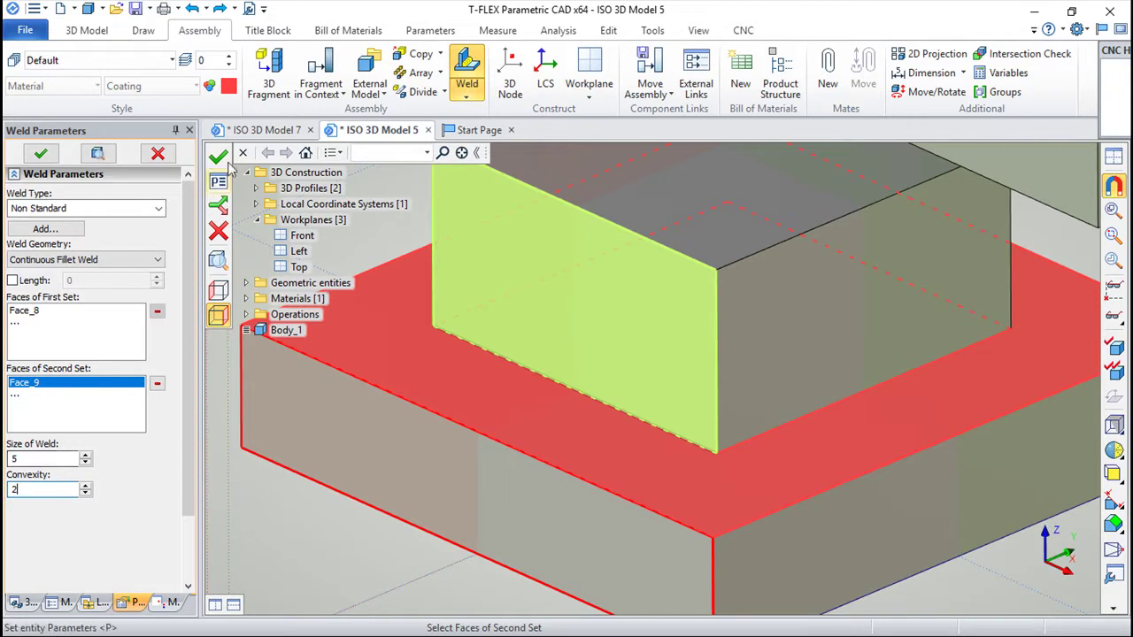
left_click(218, 156)
right_click_drag(641, 342, 581, 392)
mouse_move(663, 413)
right_mouse_down()
mouse_move(561, 354)
mouse_move(466, 349)
mouse_move(480, 319)
mouse_move(501, 339)
mouse_move(640, 369)
mouse_move(619, 380)
right_mouse_up()
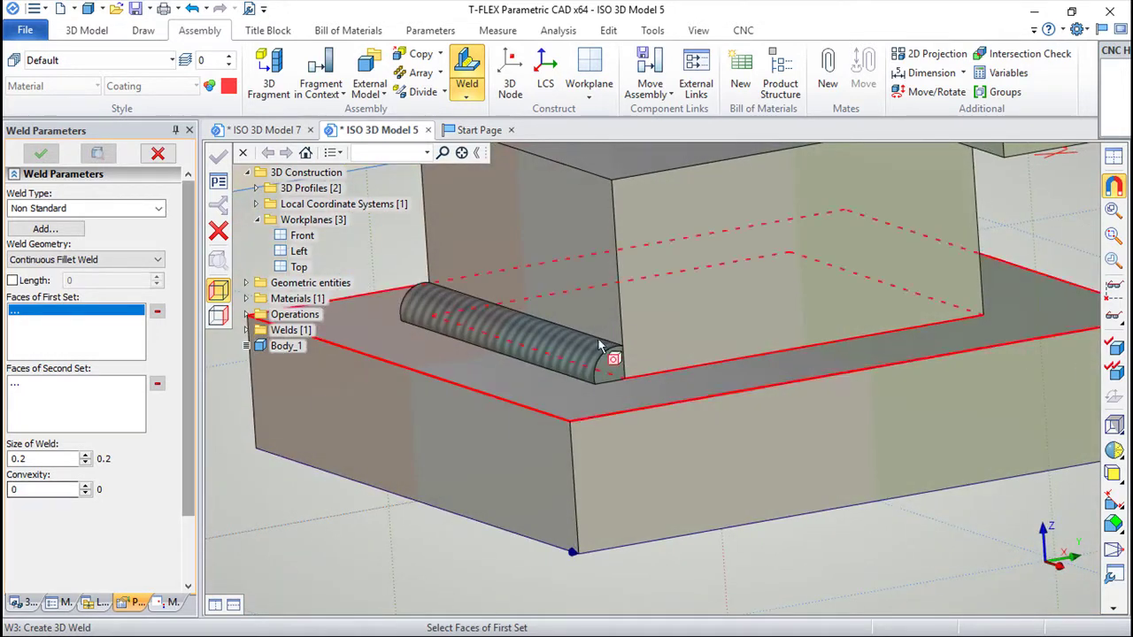
right_click_drag(599, 345, 498, 323)
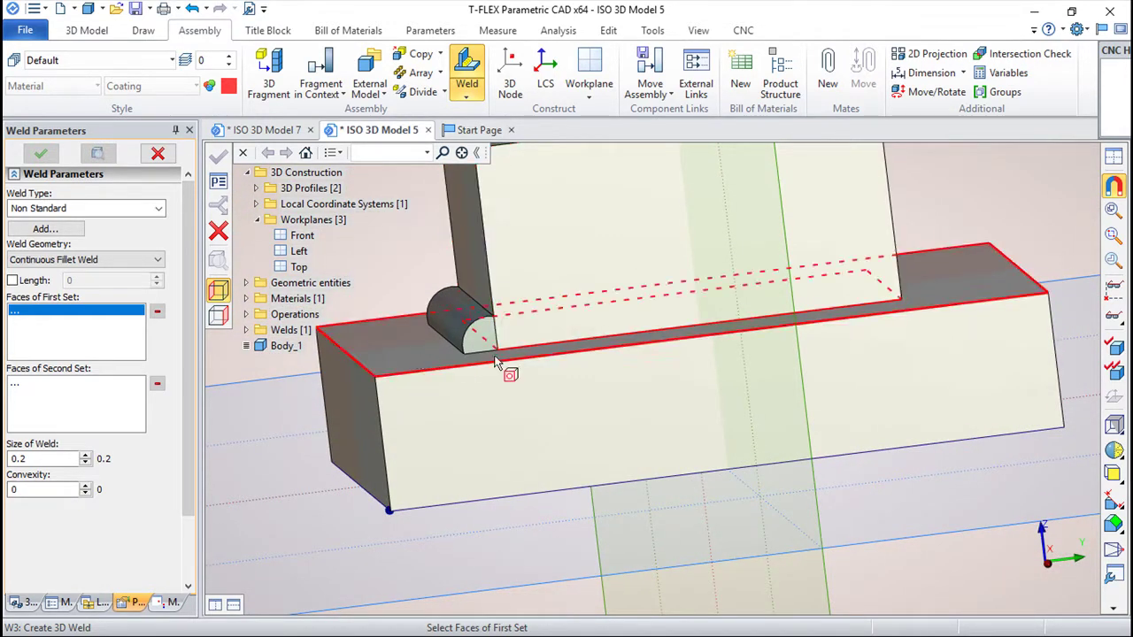
left_click(189, 10)
mouse_move(506, 253)
right_mouse_down()
mouse_move(776, 324)
mouse_move(634, 480)
mouse_move(731, 453)
mouse_move(708, 303)
mouse_move(678, 286)
right_mouse_up()
- Start a new weld using the Intermittent Fillet Weld geometry
middle_click_drag(678, 286, 741, 307)
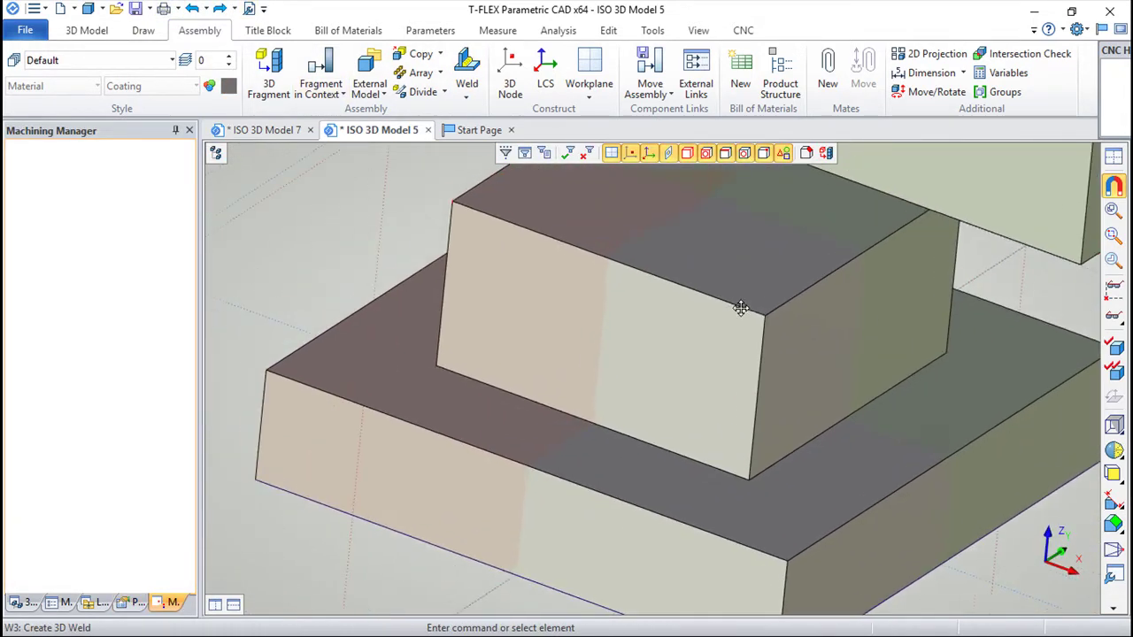
left_click(467, 73)
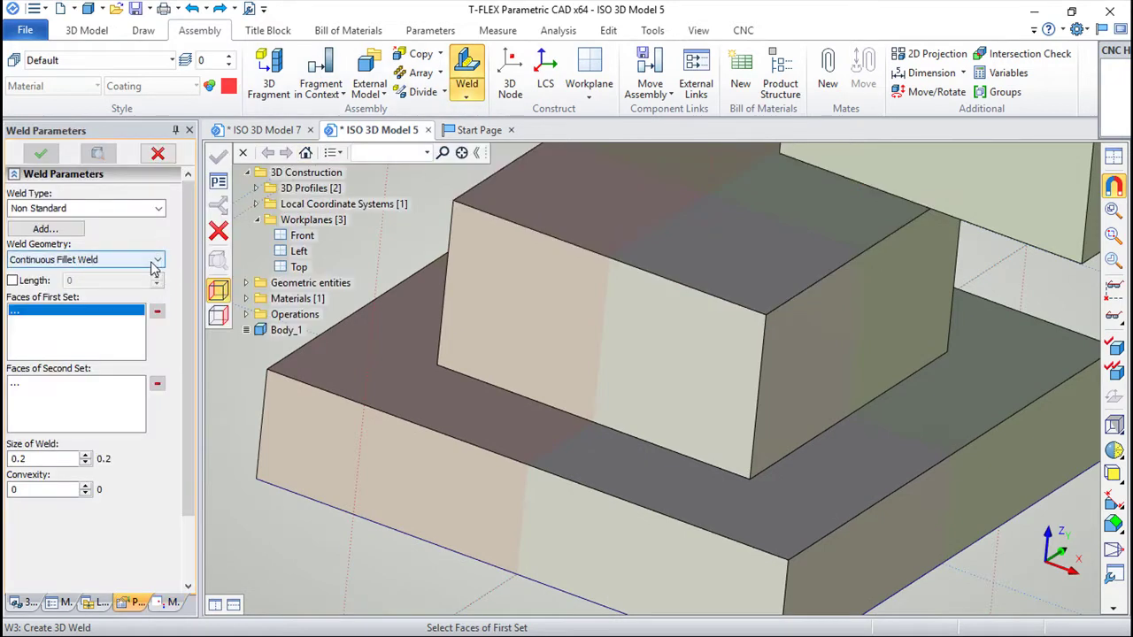
left_click(155, 261)
left_click(93, 298)
mouse_move(794, 171)
right_mouse_down()
mouse_move(778, 253)
mouse_move(664, 405)
right_mouse_up()
scroll(664, 405, "up", 2)
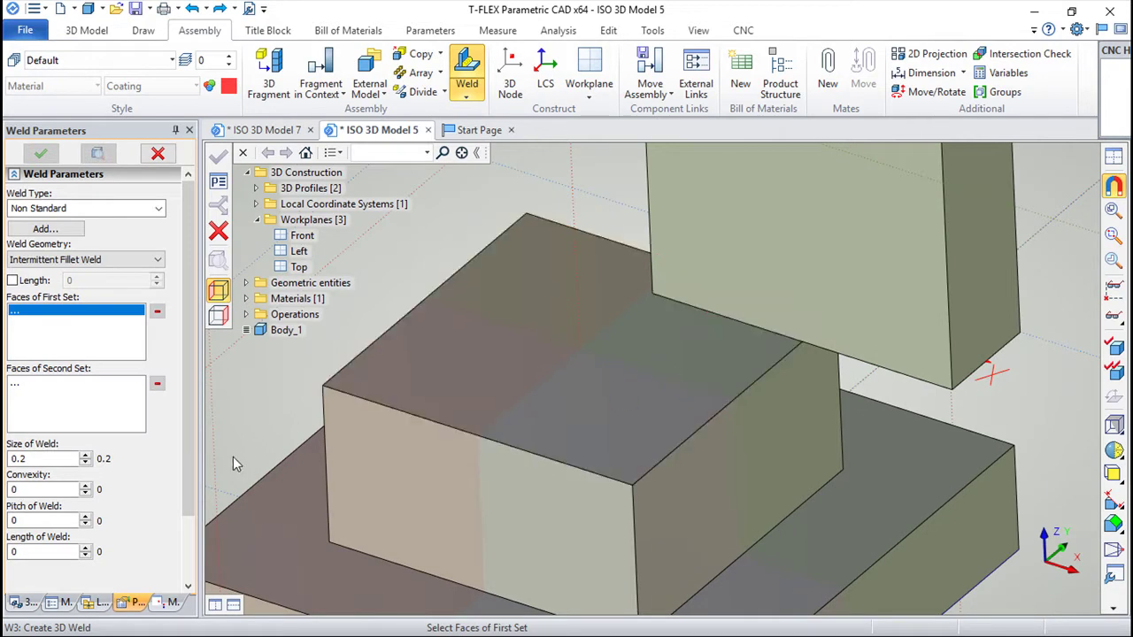
- Set the intermittent weld's size to 5, pitch to 10 and length to 5
double_click(33, 459)
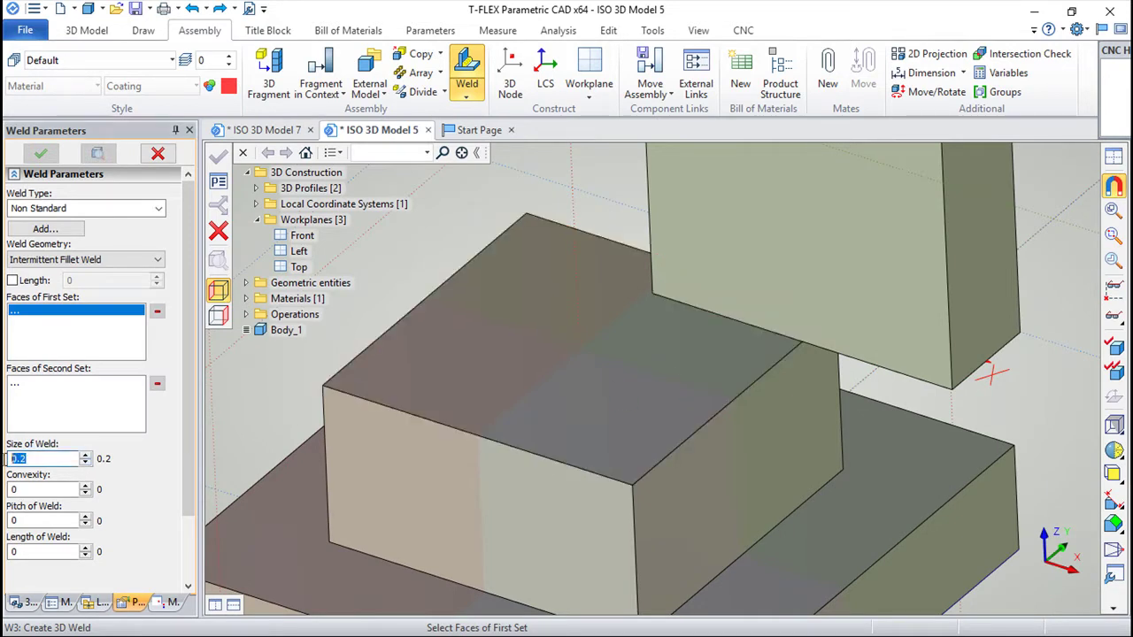
type("5")
double_click(13, 490)
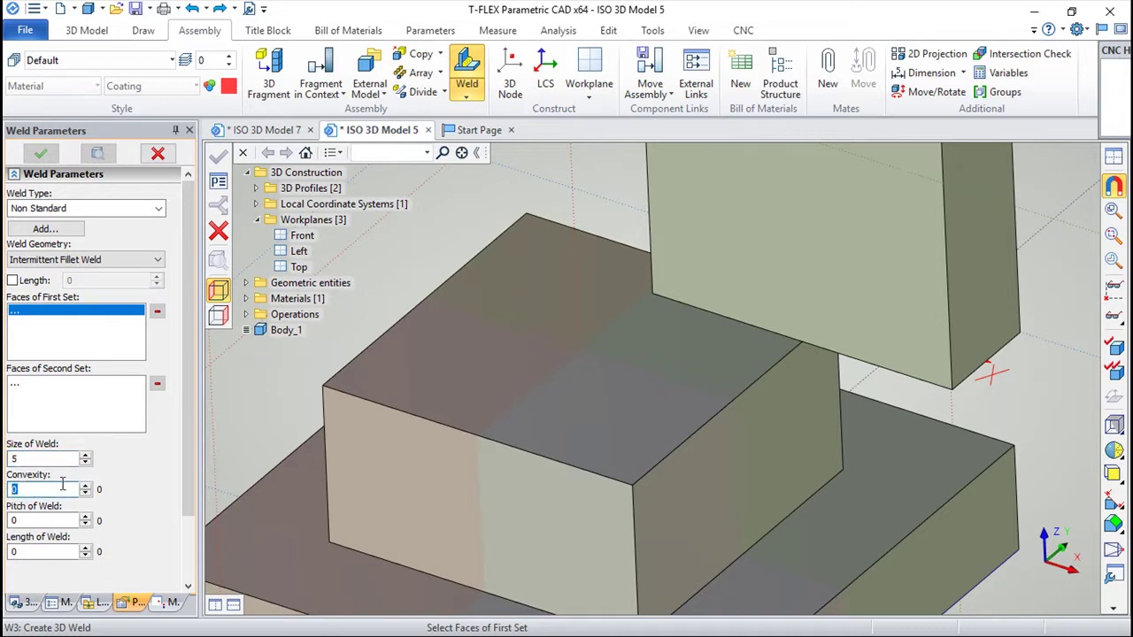
left_click_drag(186, 434, 200, 521)
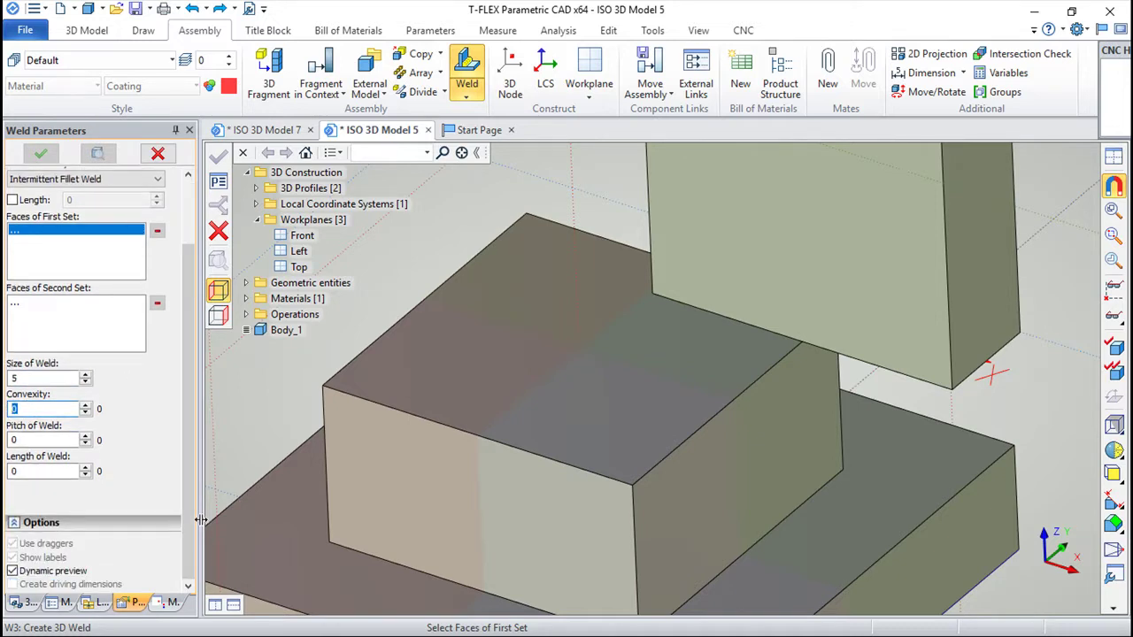
double_click(9, 439)
type("10")
double_click(9, 471)
type("5")
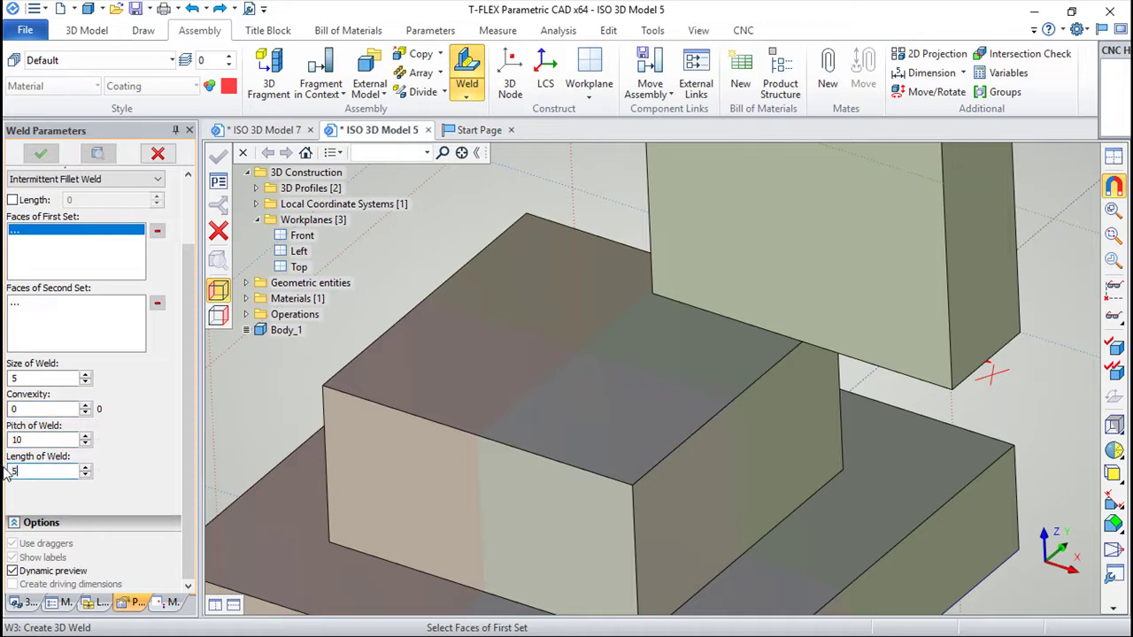
left_click(46, 378)
- Pick the tall block's front face and the top face, inspect the preview, then discard the weld
left_click(838, 203)
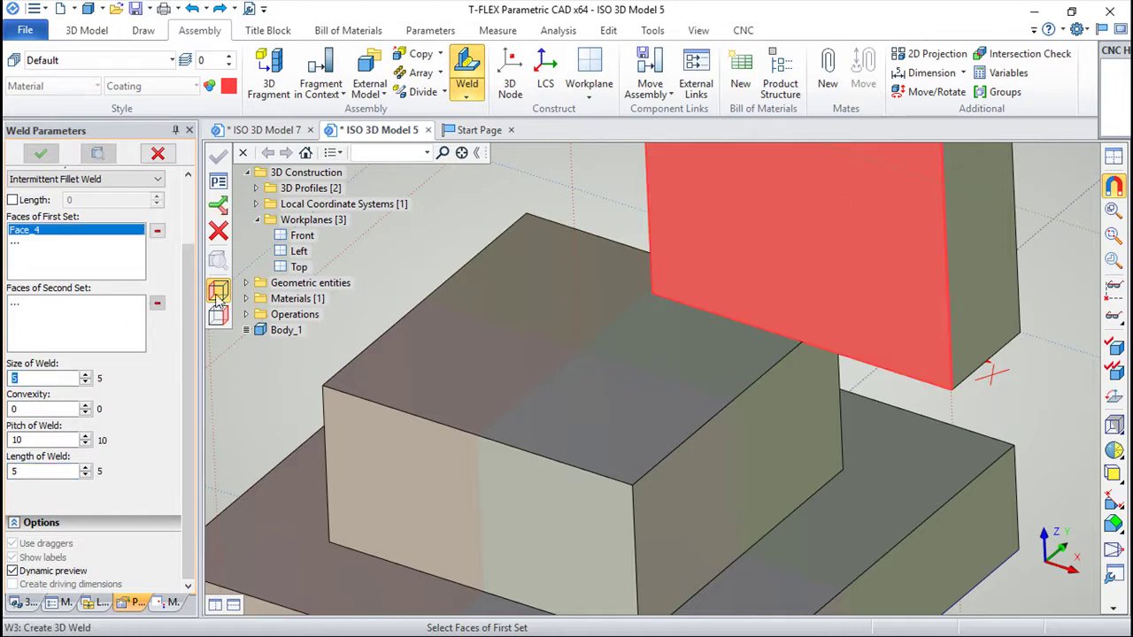
left_click(219, 308)
left_click(620, 327)
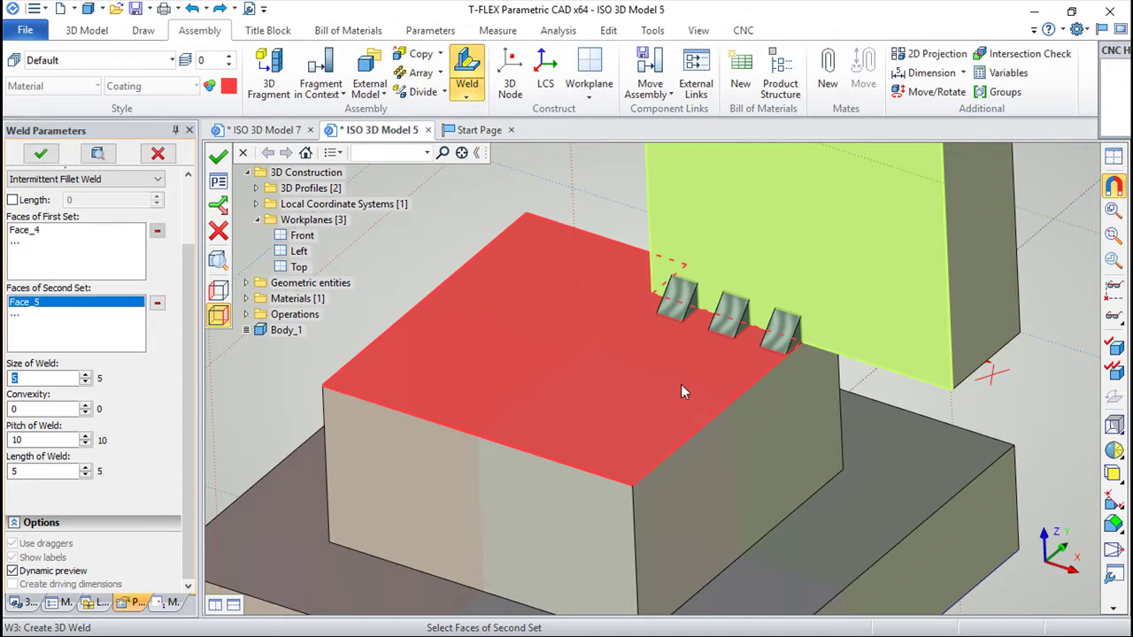
middle_click_drag(682, 392, 796, 354)
scroll(820, 341, "up", 3)
mouse_move(897, 383)
middle_mouse_down()
mouse_move(604, 344)
mouse_move(399, 342)
mouse_move(526, 366)
mouse_move(737, 368)
middle_mouse_up()
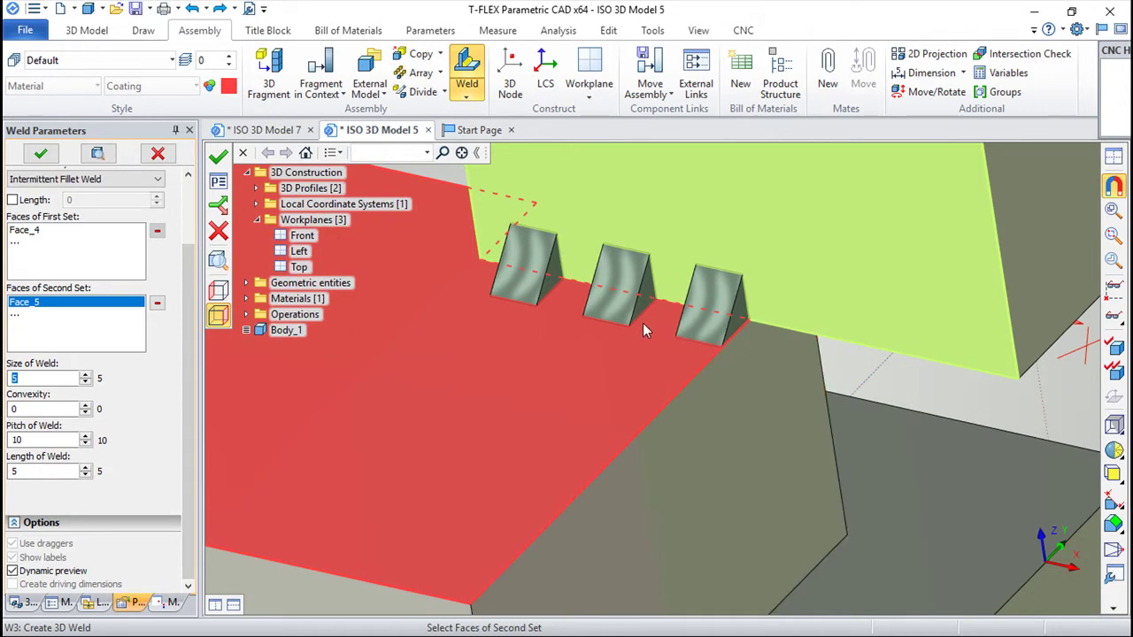
middle_click_drag(545, 298, 646, 342)
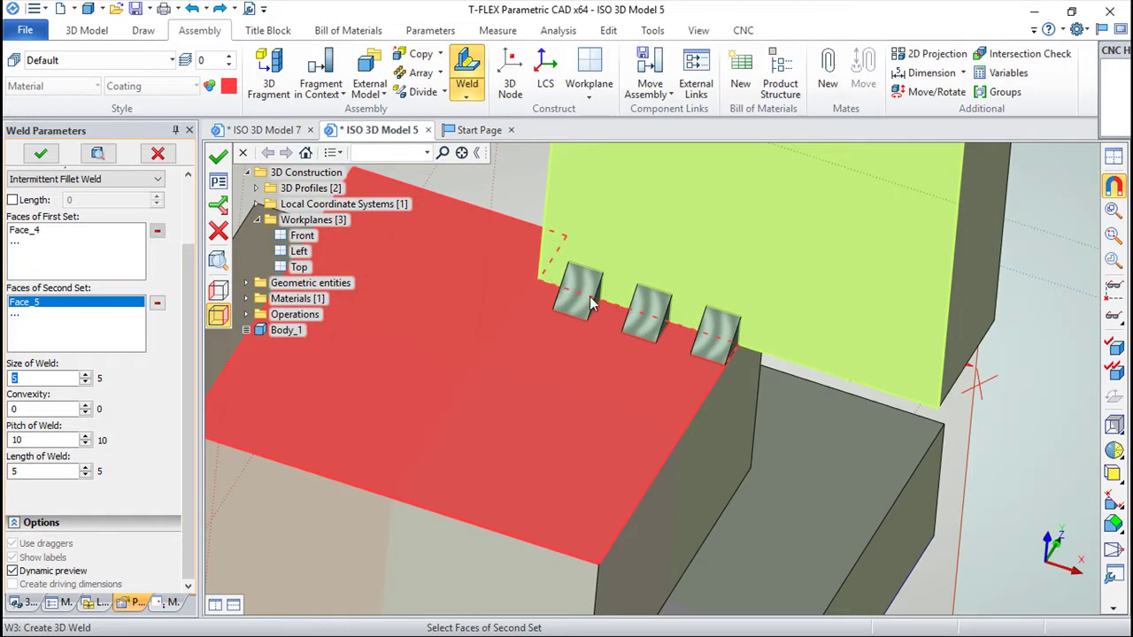
middle_click_drag(556, 336, 543, 328)
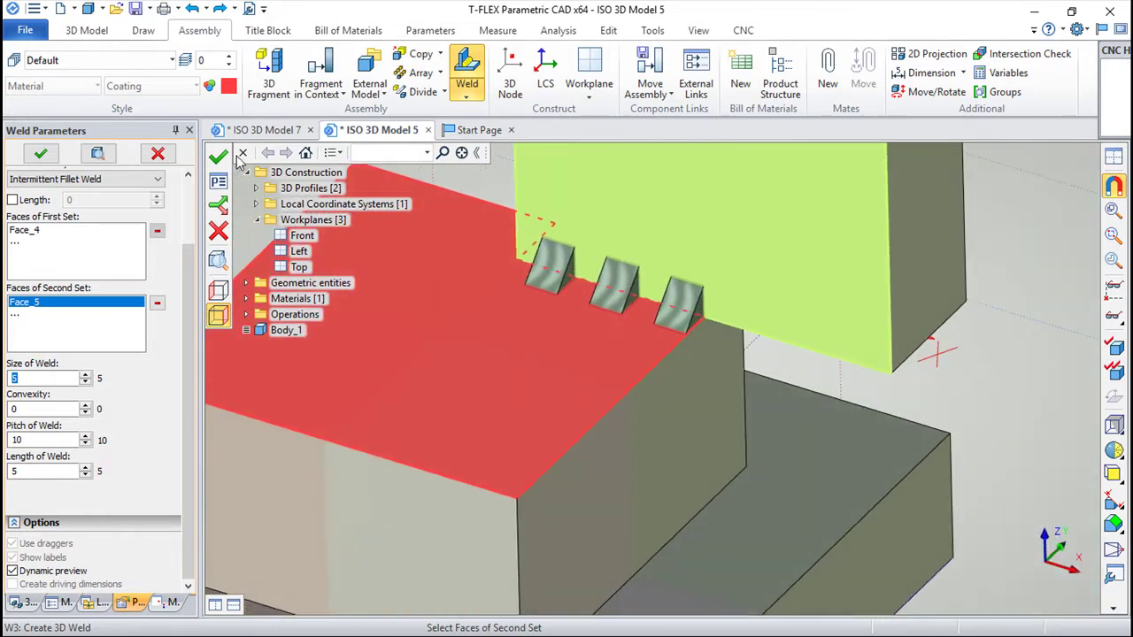
left_click(188, 11)
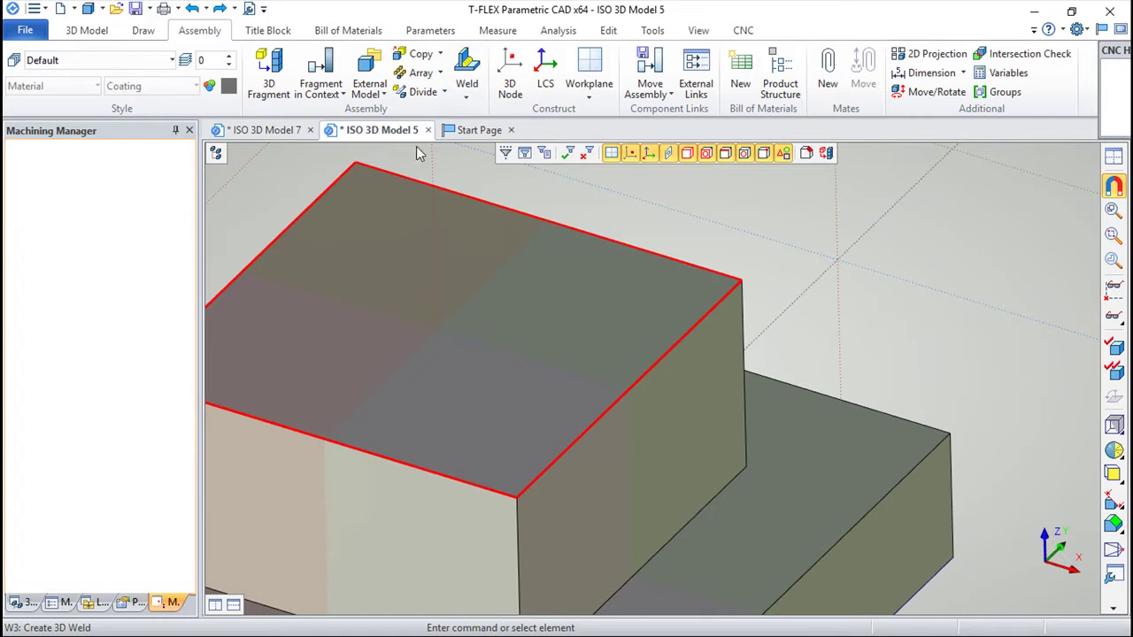
- Create a 3D path between the block's two bottom front corner vertices
scroll(341, 169, "down", 3)
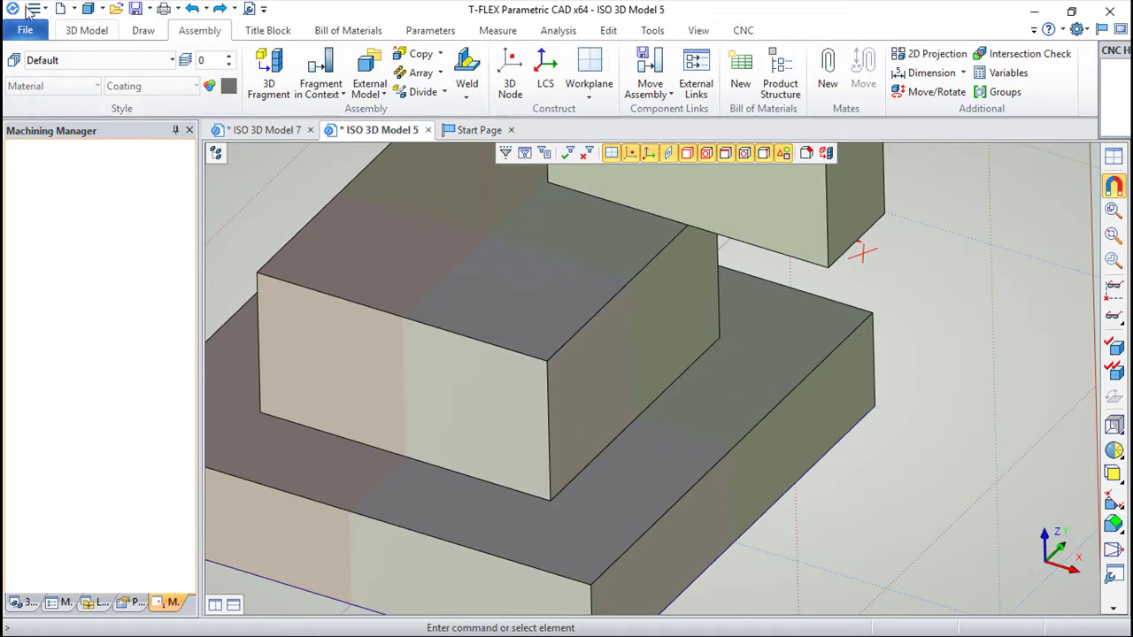
left_click(87, 30)
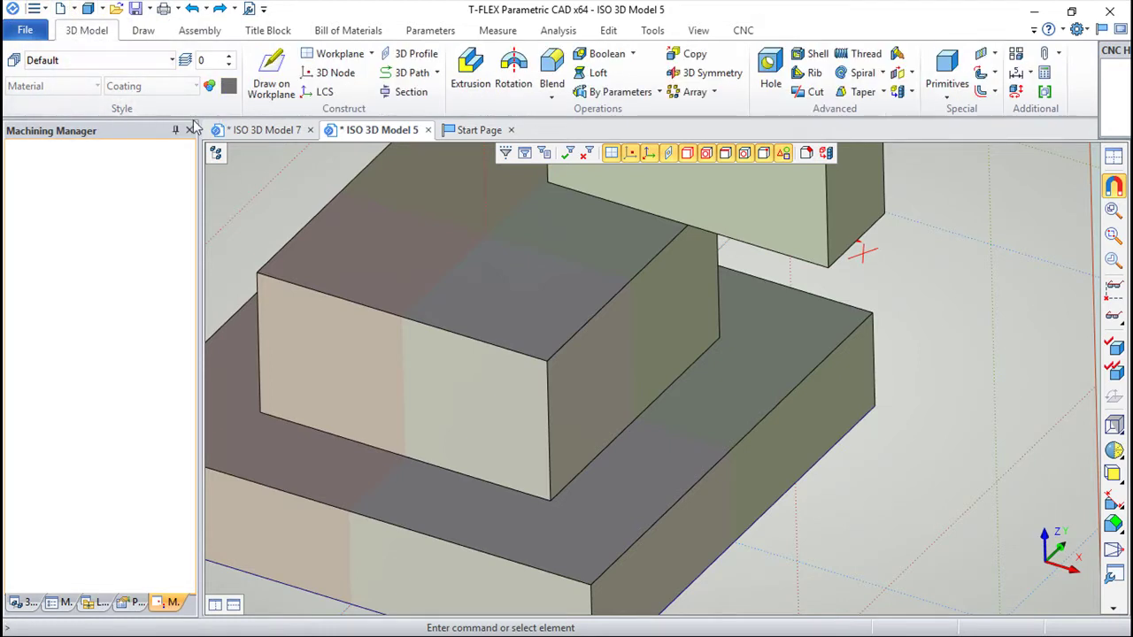
left_click(405, 73)
left_click(551, 501)
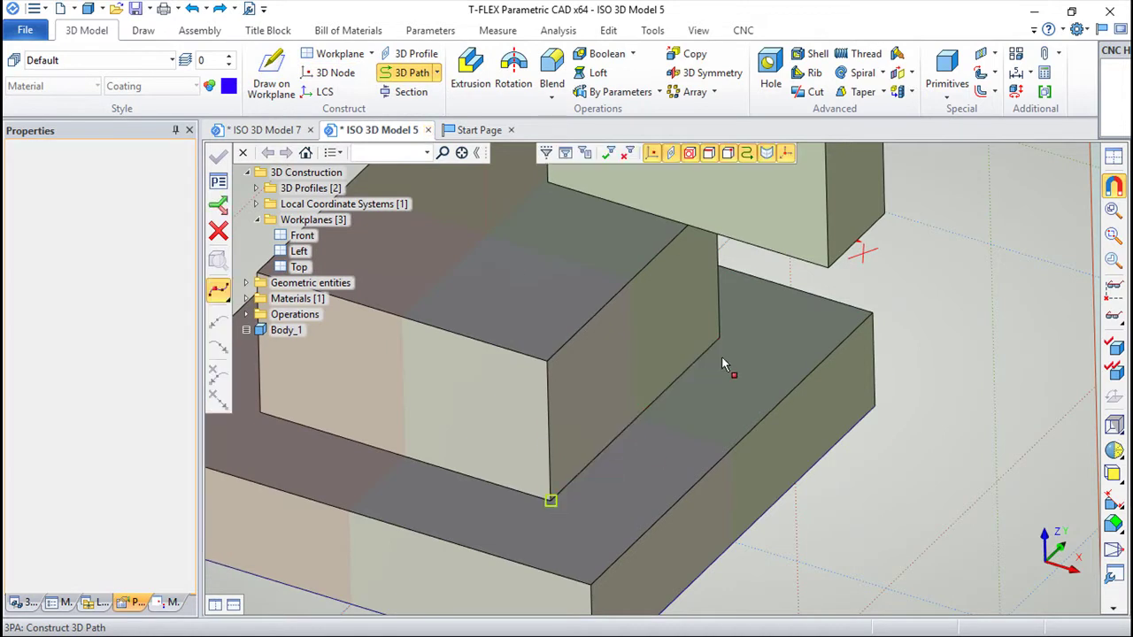
left_click(720, 340)
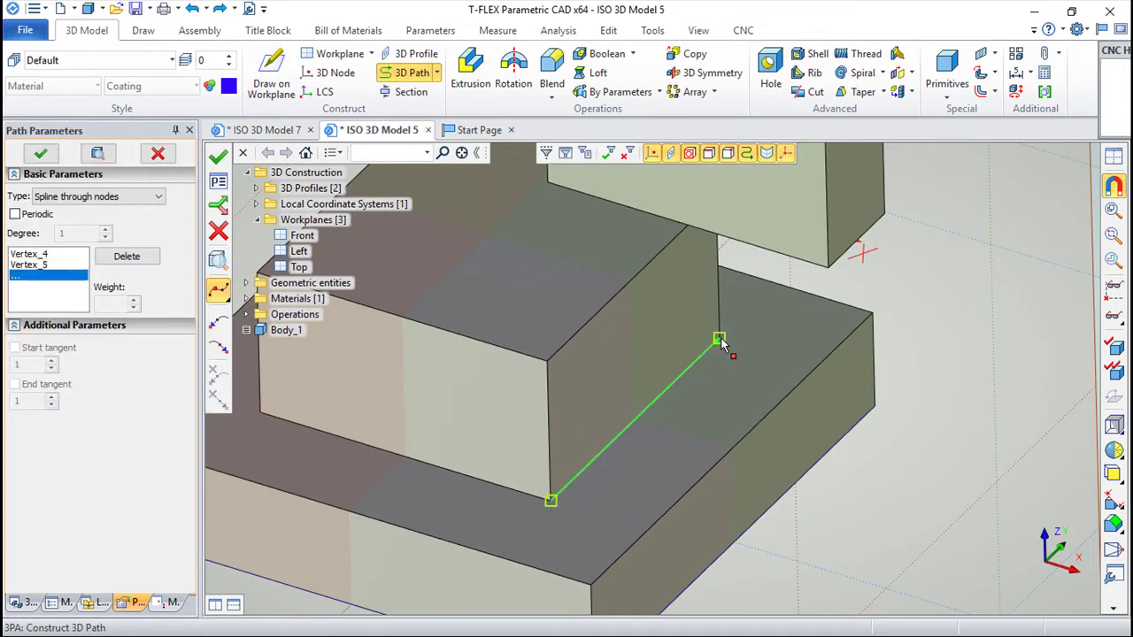
left_click(217, 156)
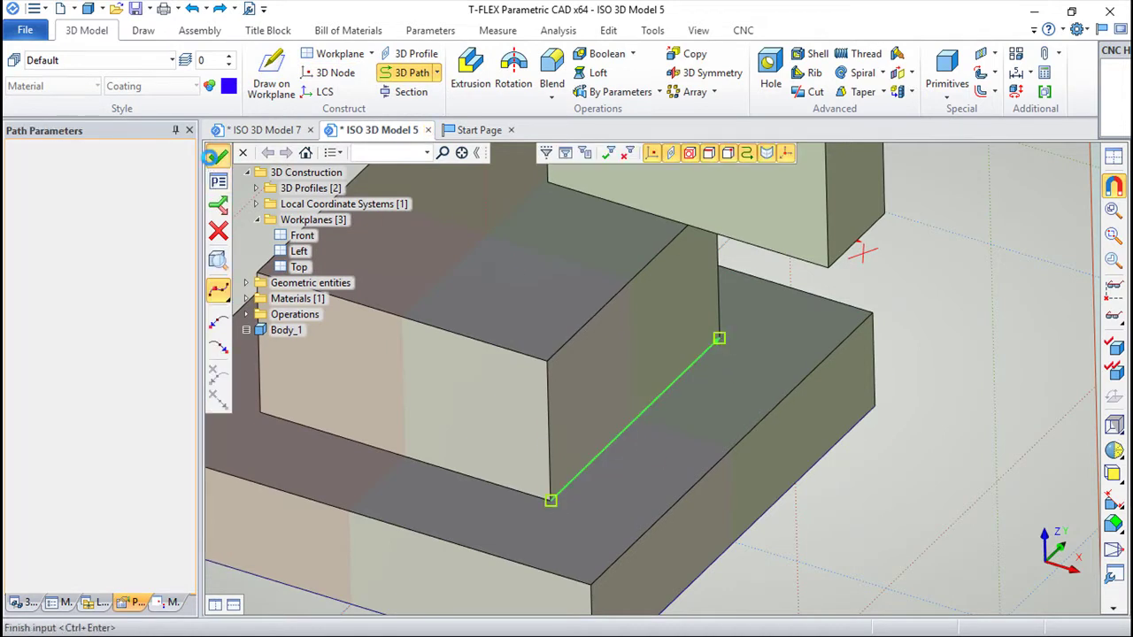
left_click(200, 30)
left_click(466, 75)
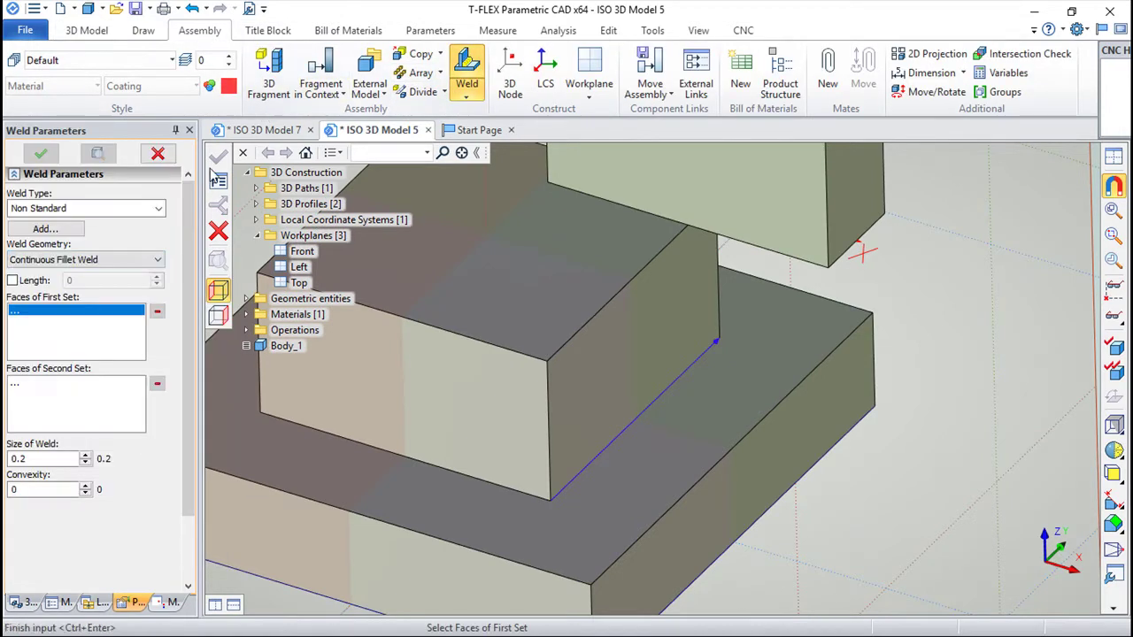
left_click(157, 259)
left_click(37, 312)
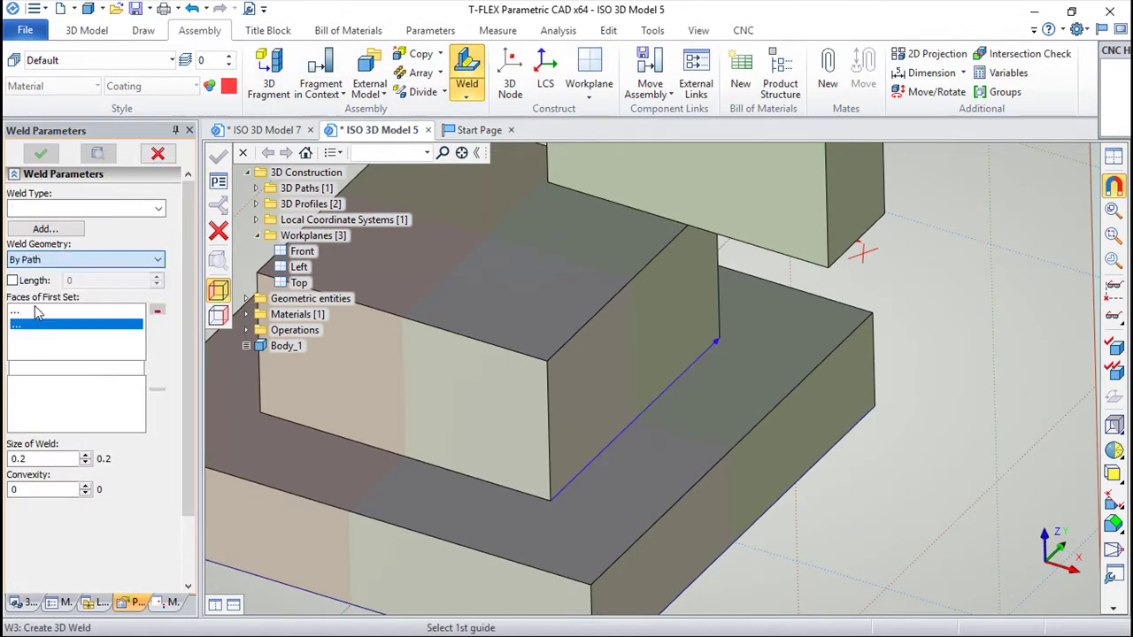
left_click(609, 455)
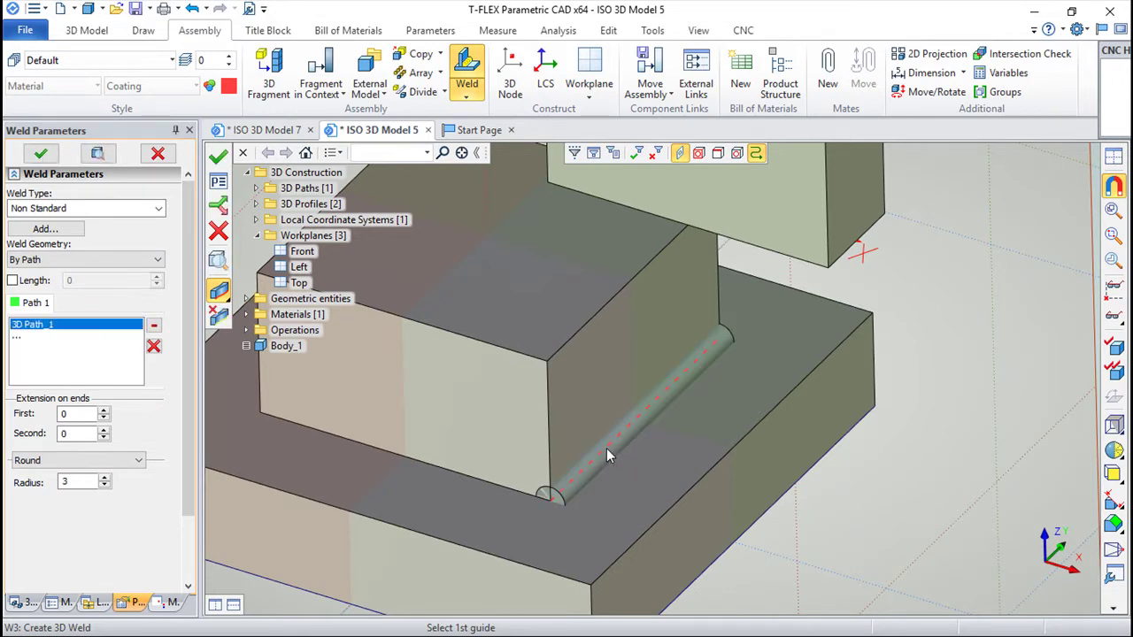
left_click(83, 415)
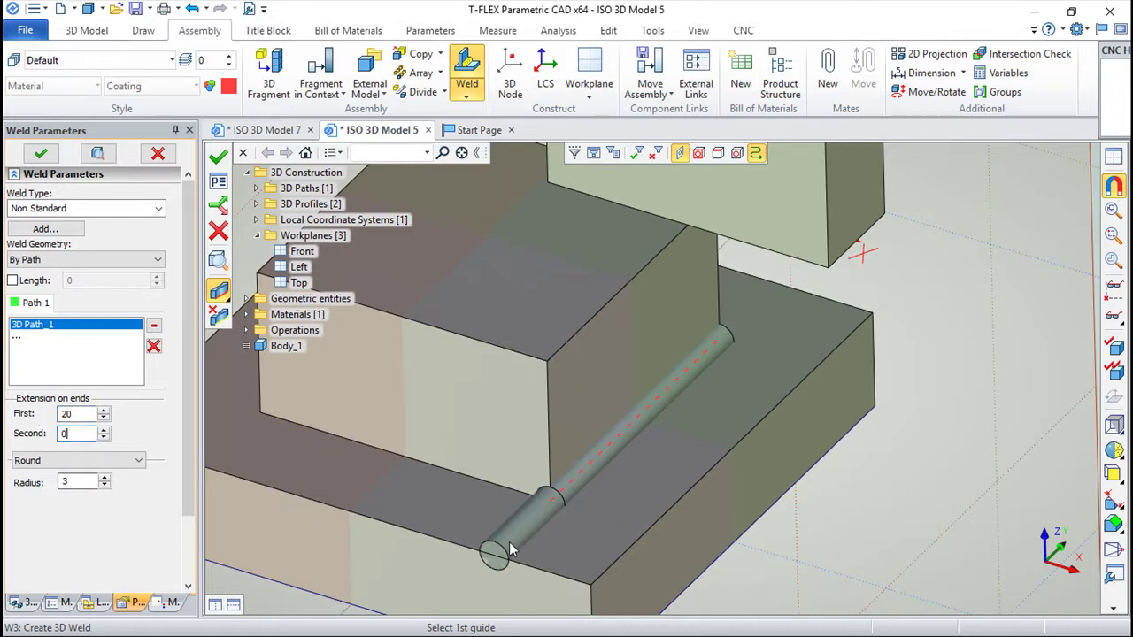
scroll(509, 541, "down", 2)
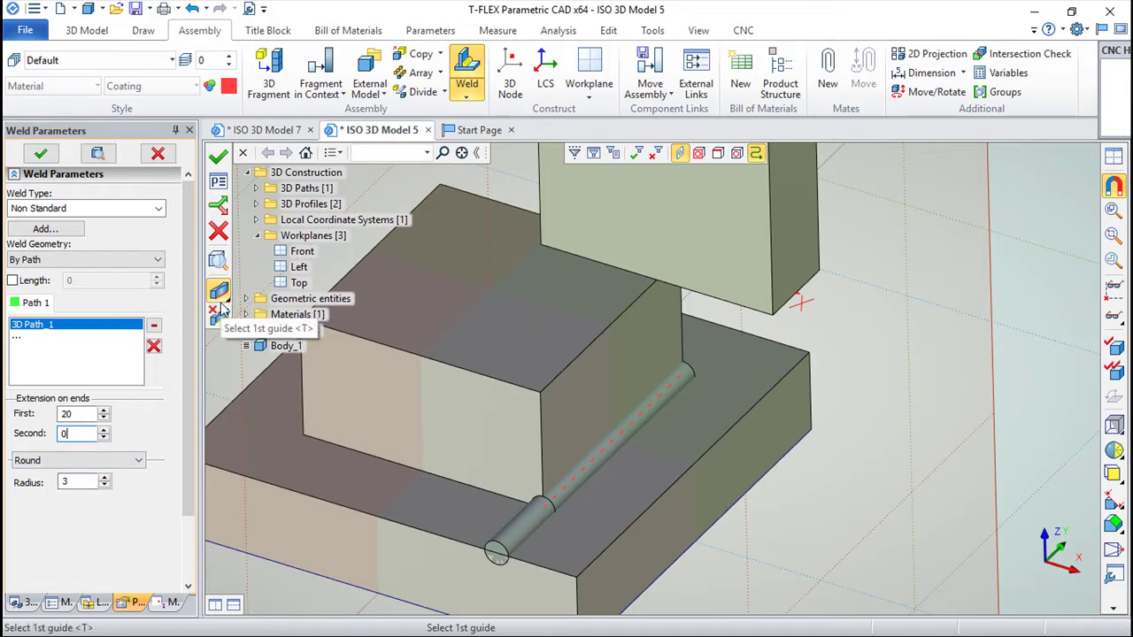
right_click_drag(725, 460, 634, 403)
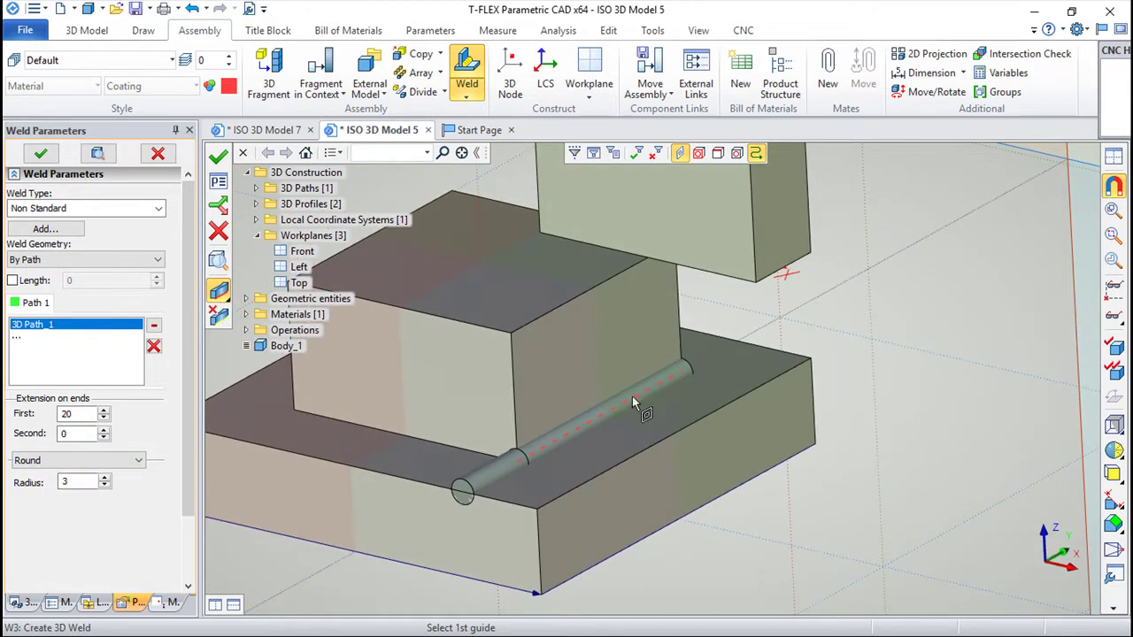
scroll(634, 403, "up", 2)
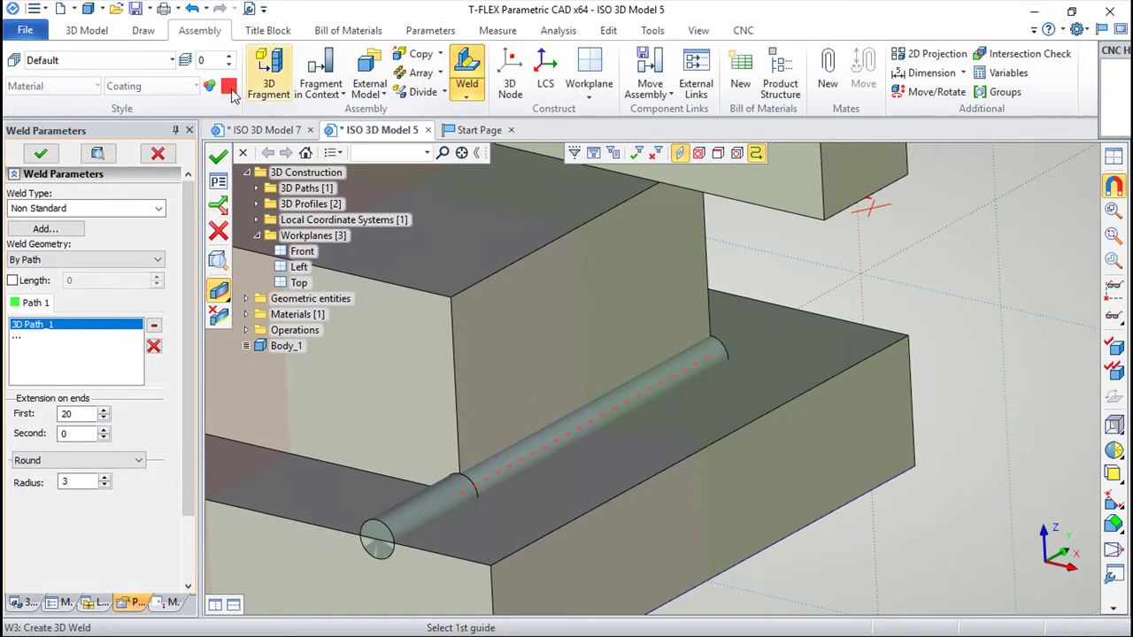
left_click(217, 230)
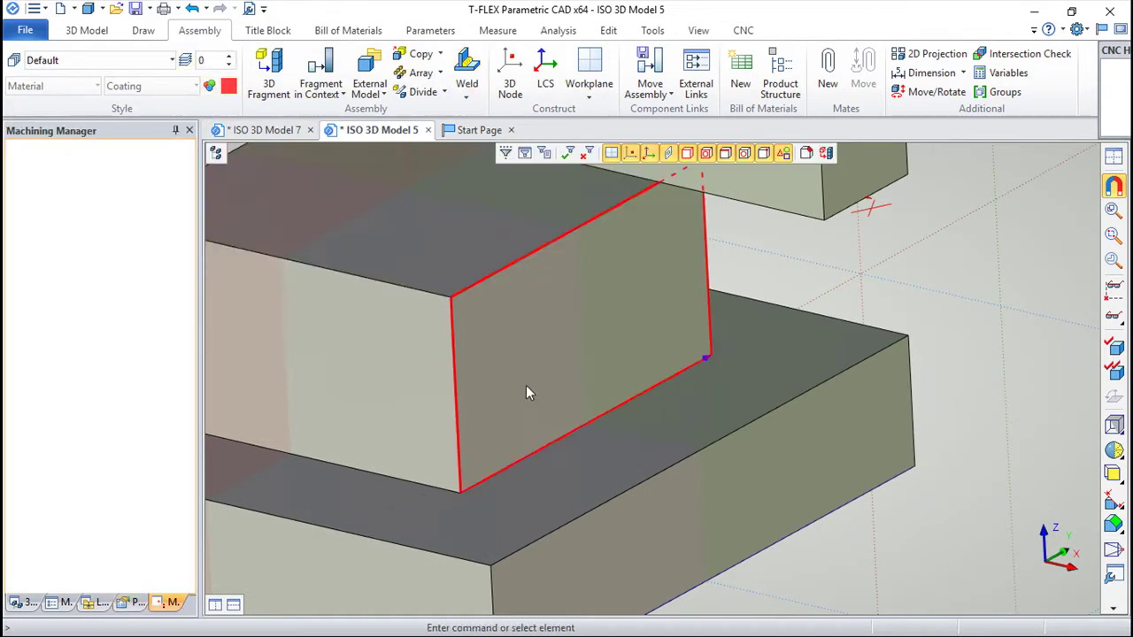
- Create a 3D path along the upper block's top edge
scroll(525, 385, "down", 1)
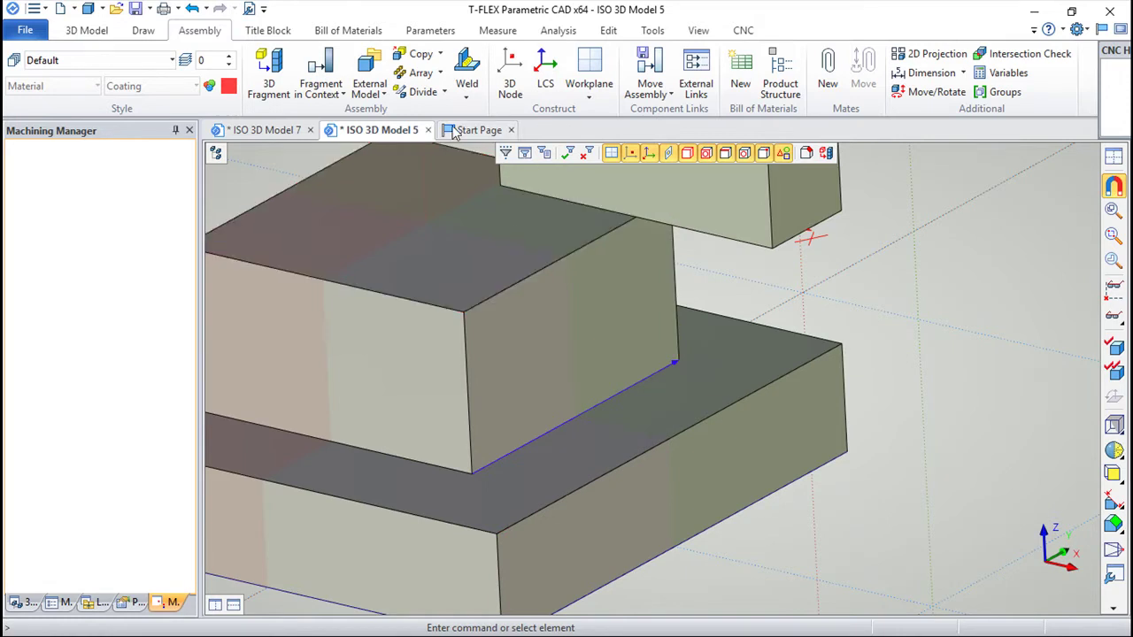
middle_click_drag(713, 283, 675, 391)
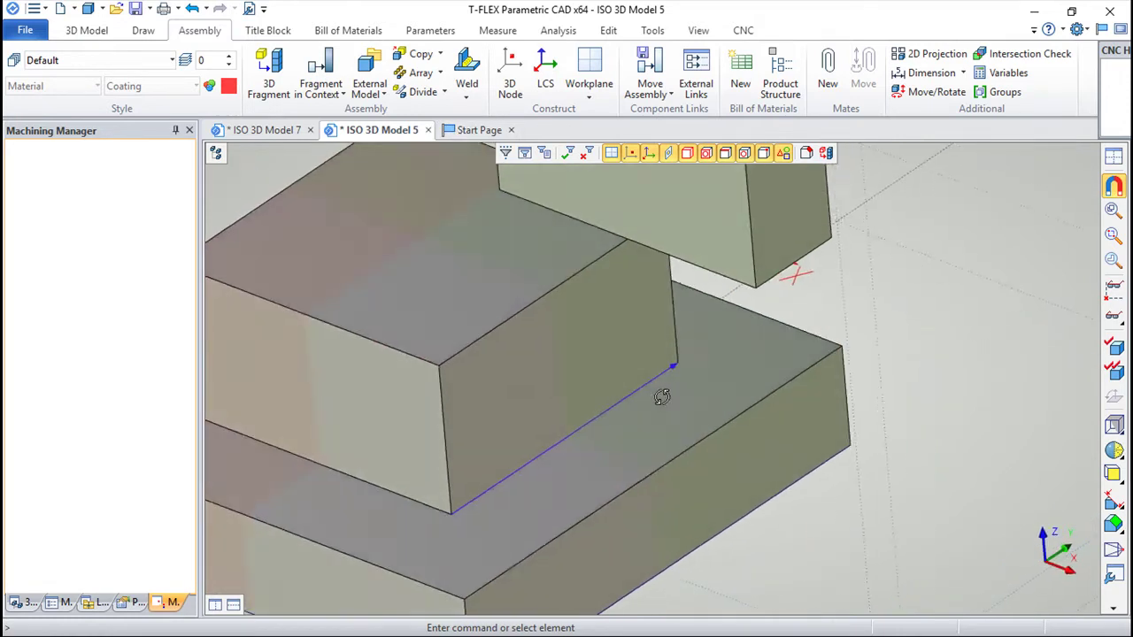
left_click(599, 431)
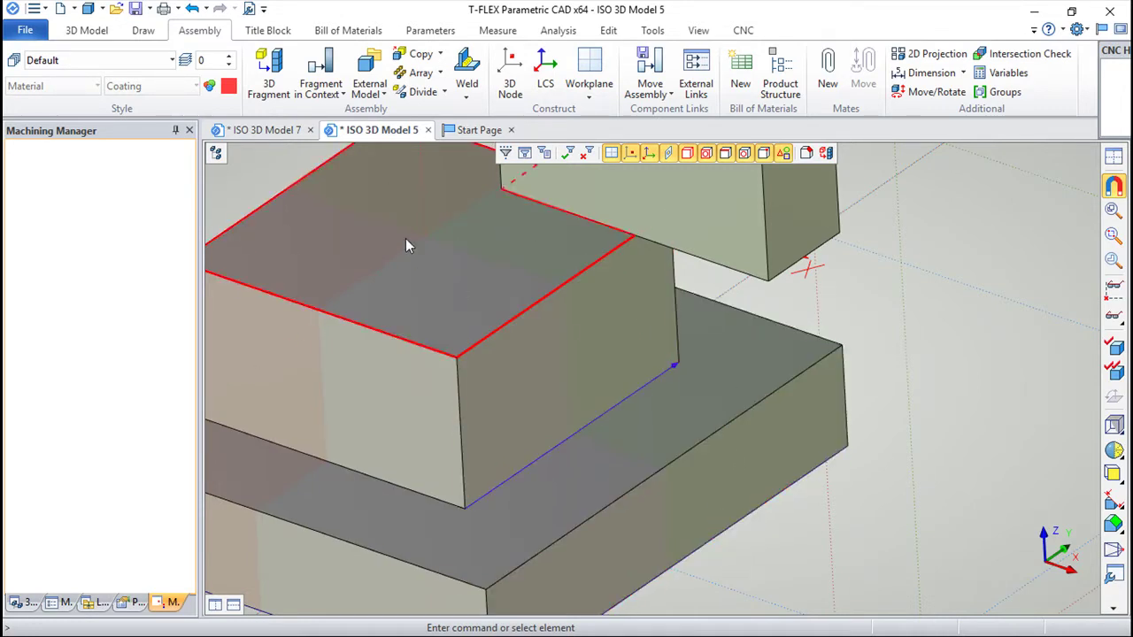
left_click(87, 31)
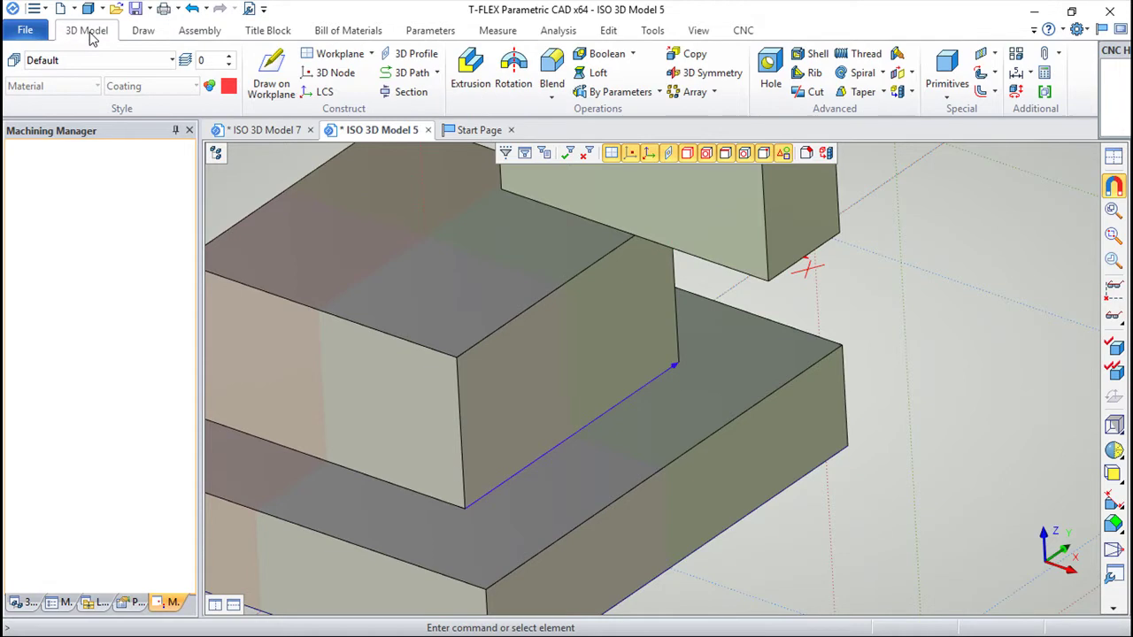
left_click(412, 73)
left_click(458, 356)
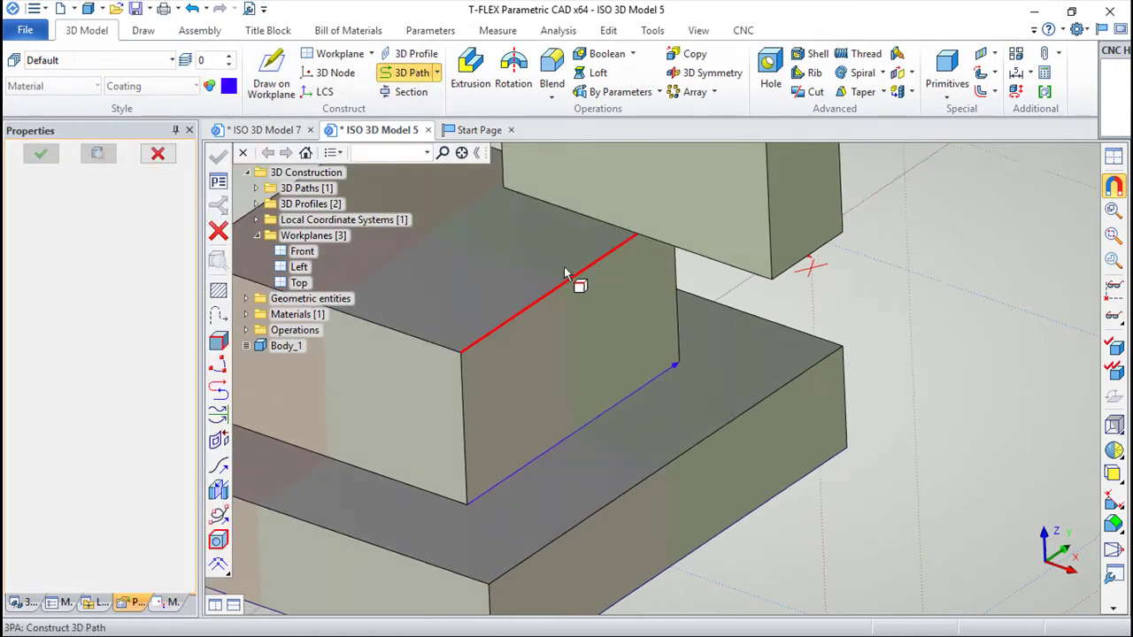
left_click(637, 237)
left_click(461, 353)
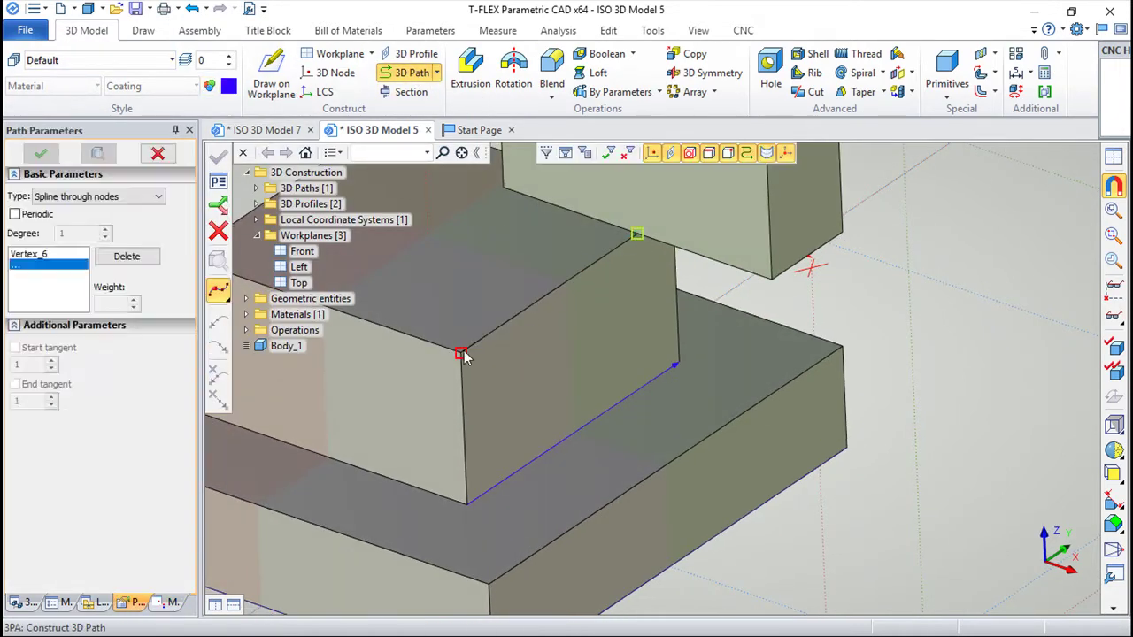
left_click(218, 161)
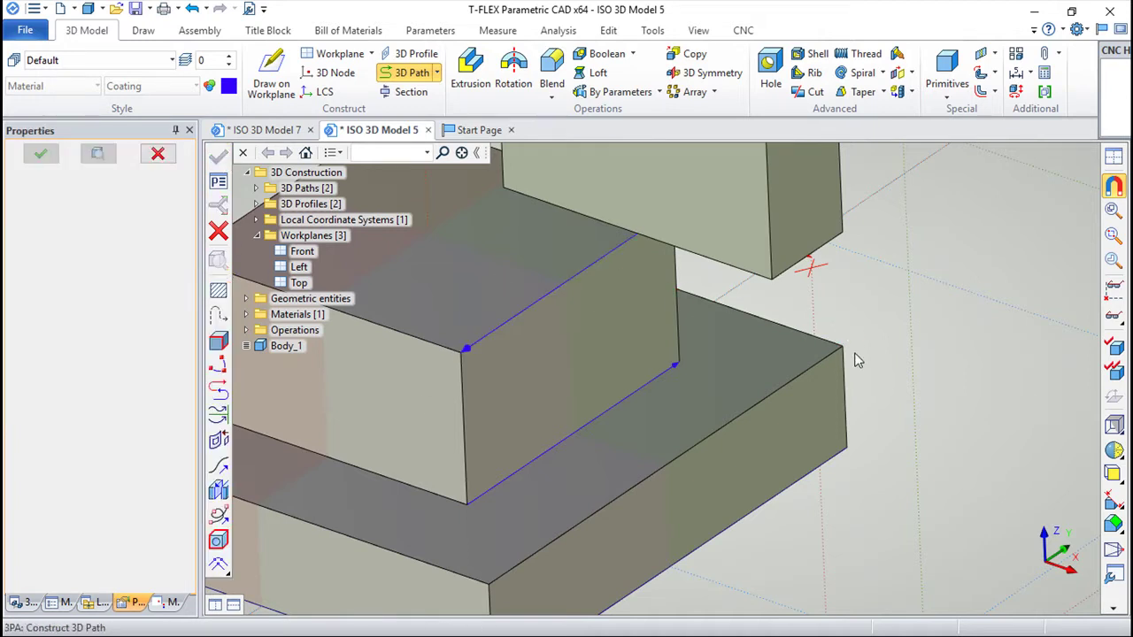
- Add a 3D path along the base plate's top front edge and finish the command
left_click(746, 425)
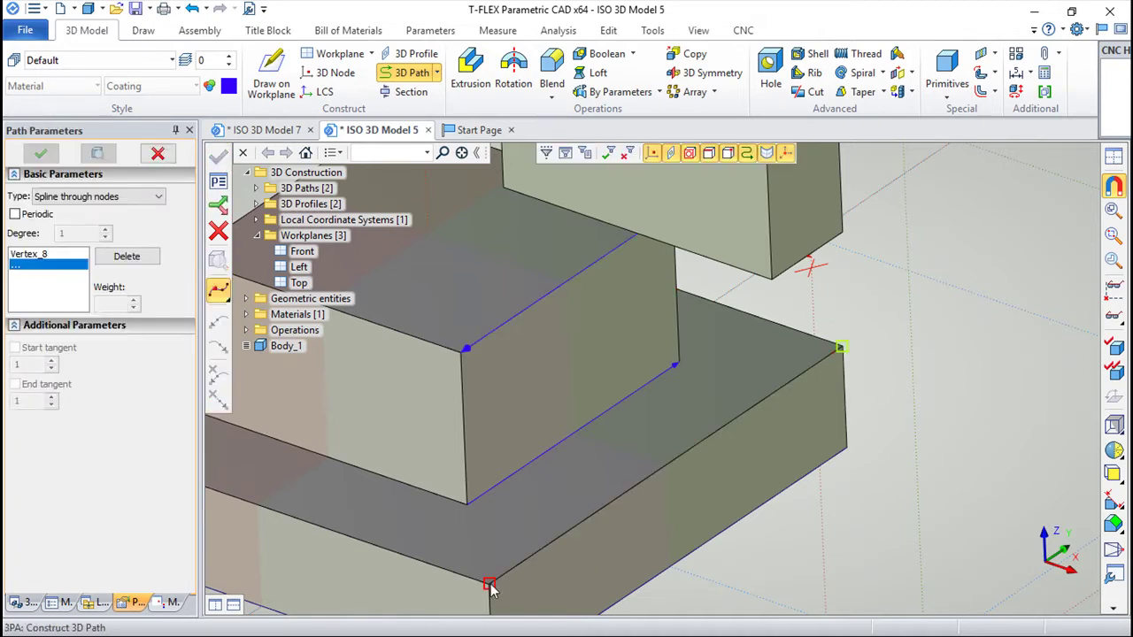
left_click(489, 586)
left_click(218, 157)
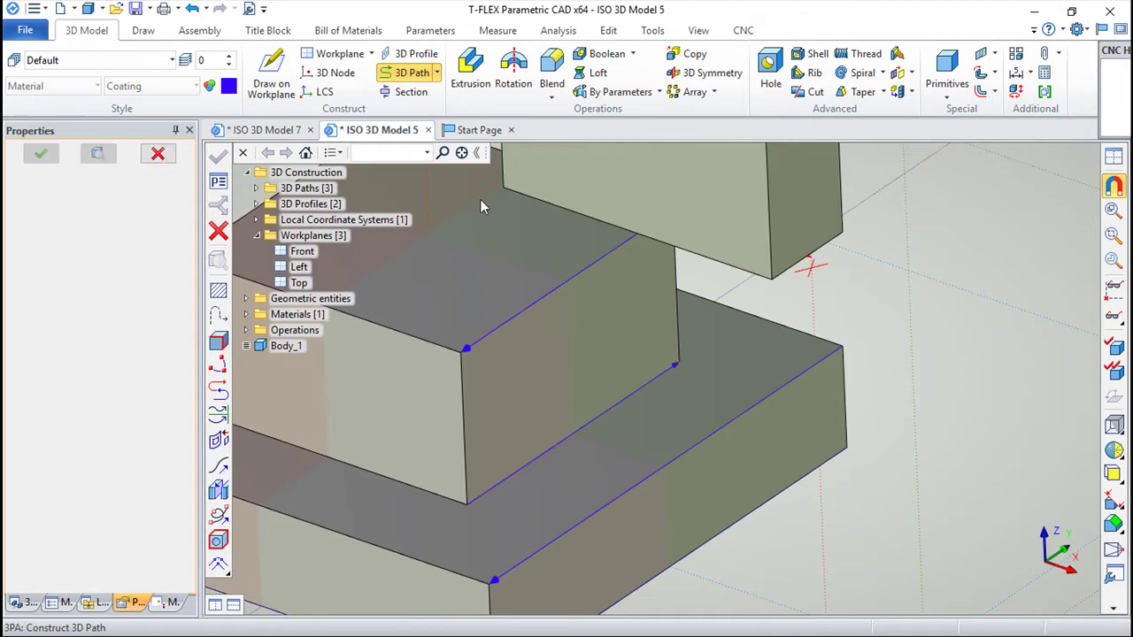
middle_click_drag(862, 499, 940, 437)
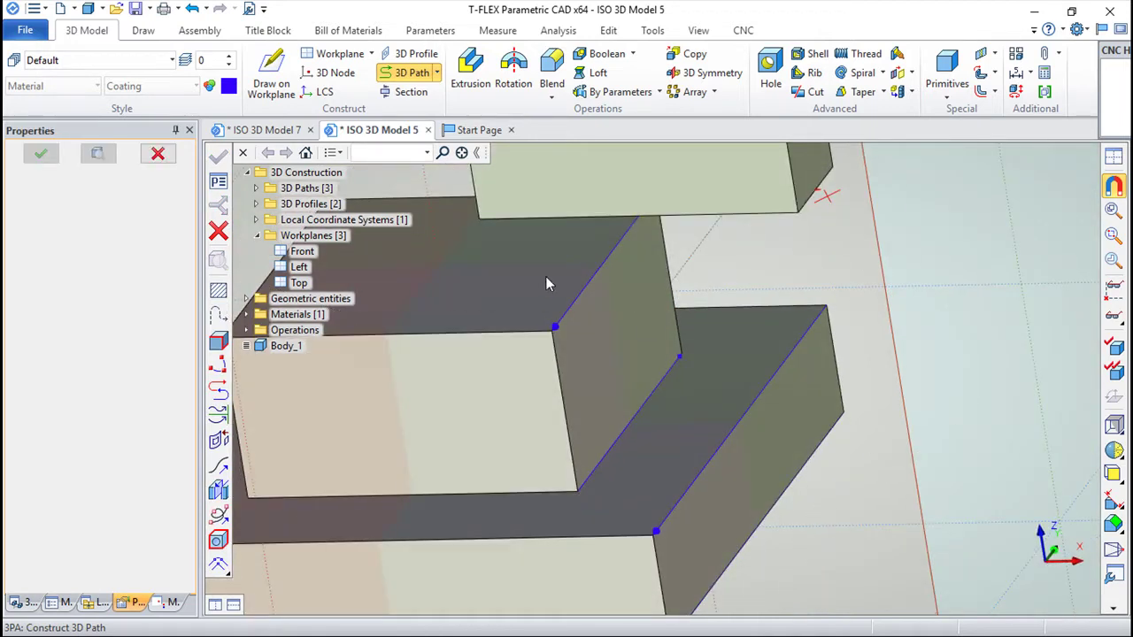
mouse_move(915, 450)
middle_mouse_down()
mouse_move(695, 486)
mouse_move(595, 482)
middle_mouse_up()
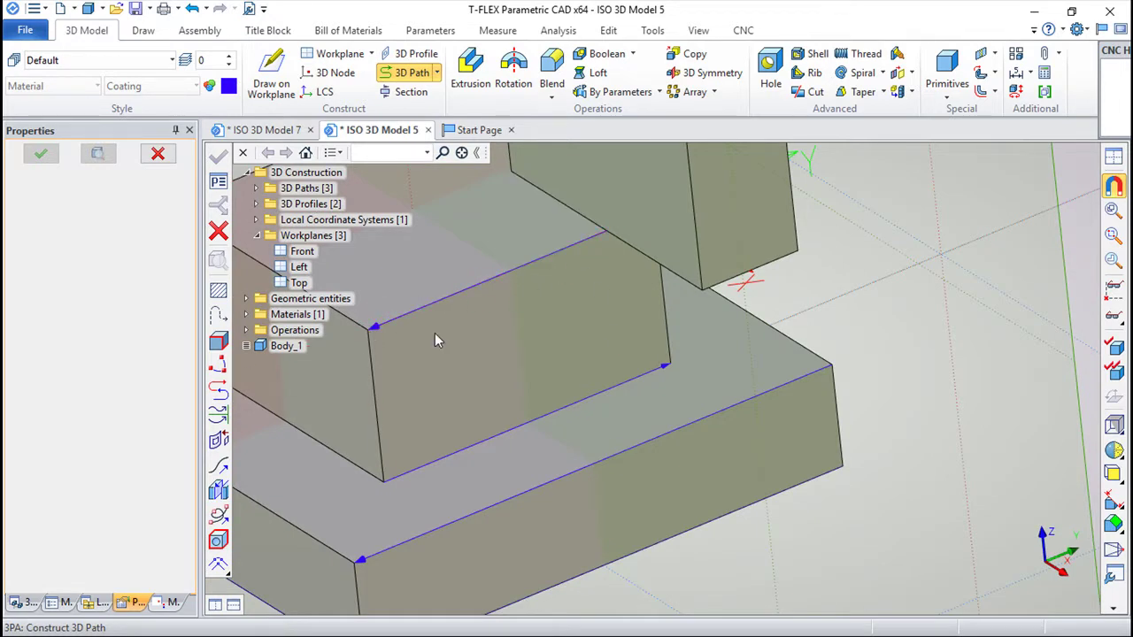
key("ctrl+Return")
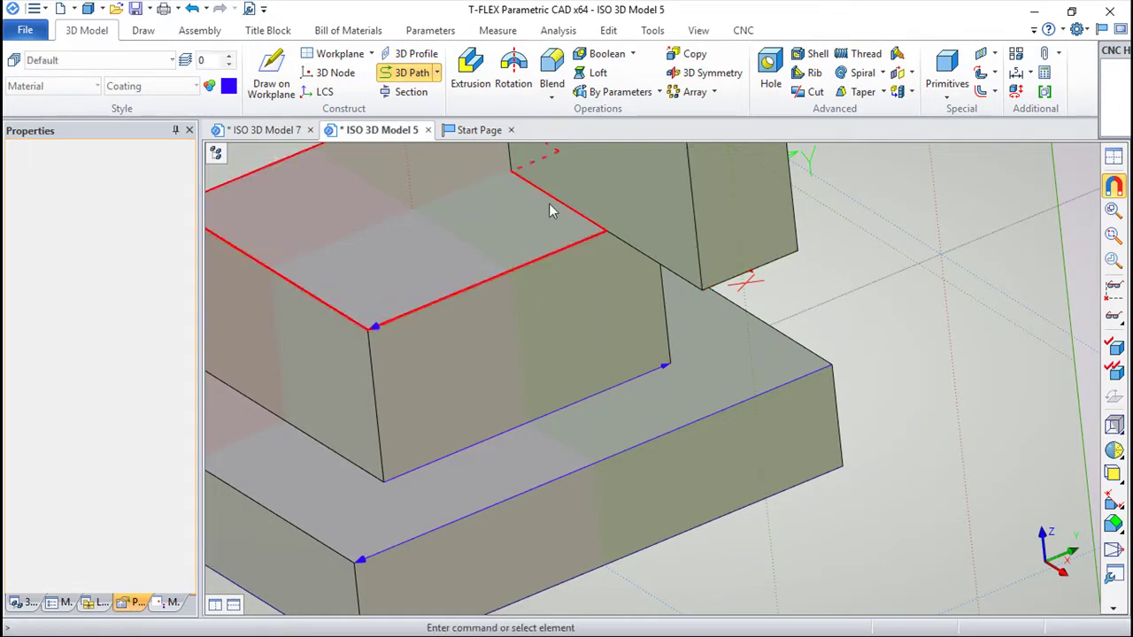
left_click(198, 32)
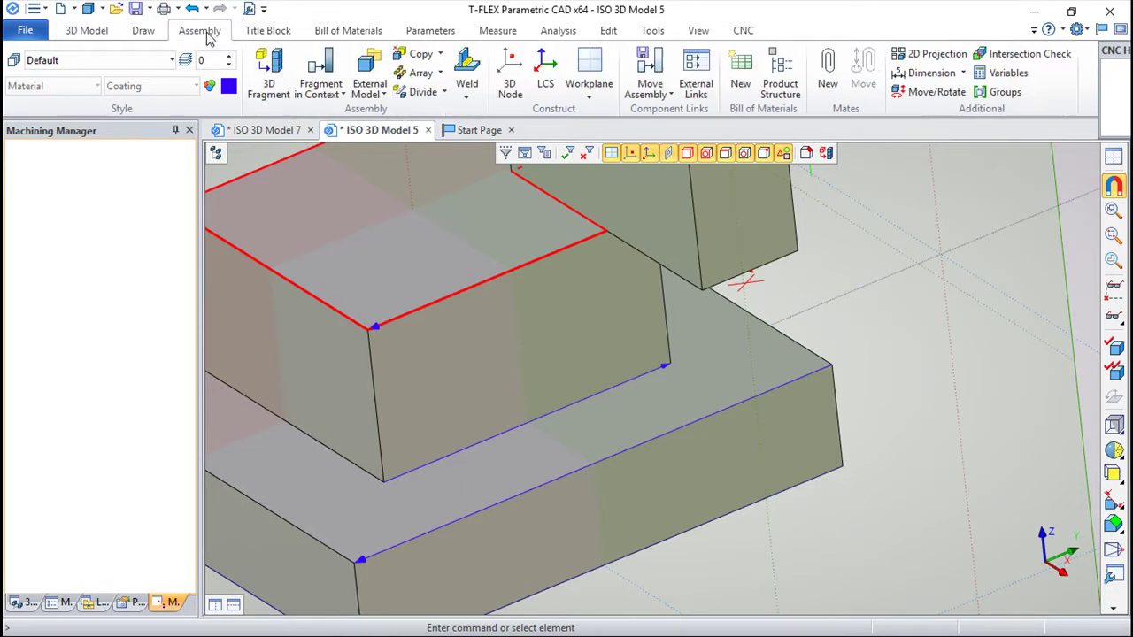
left_click(468, 69)
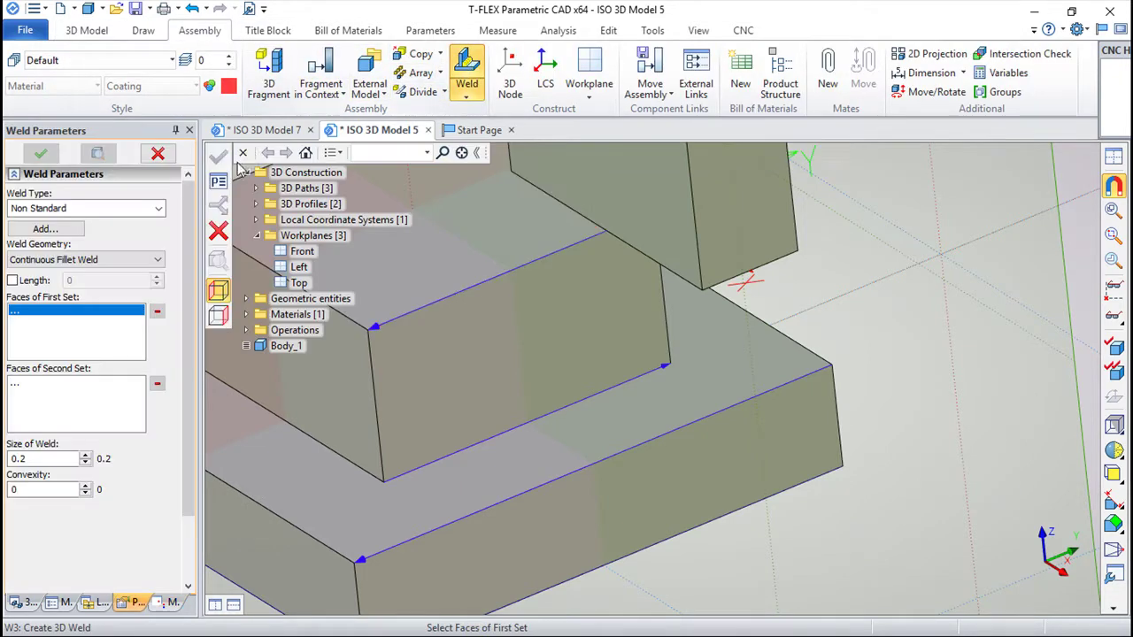
left_click(160, 259)
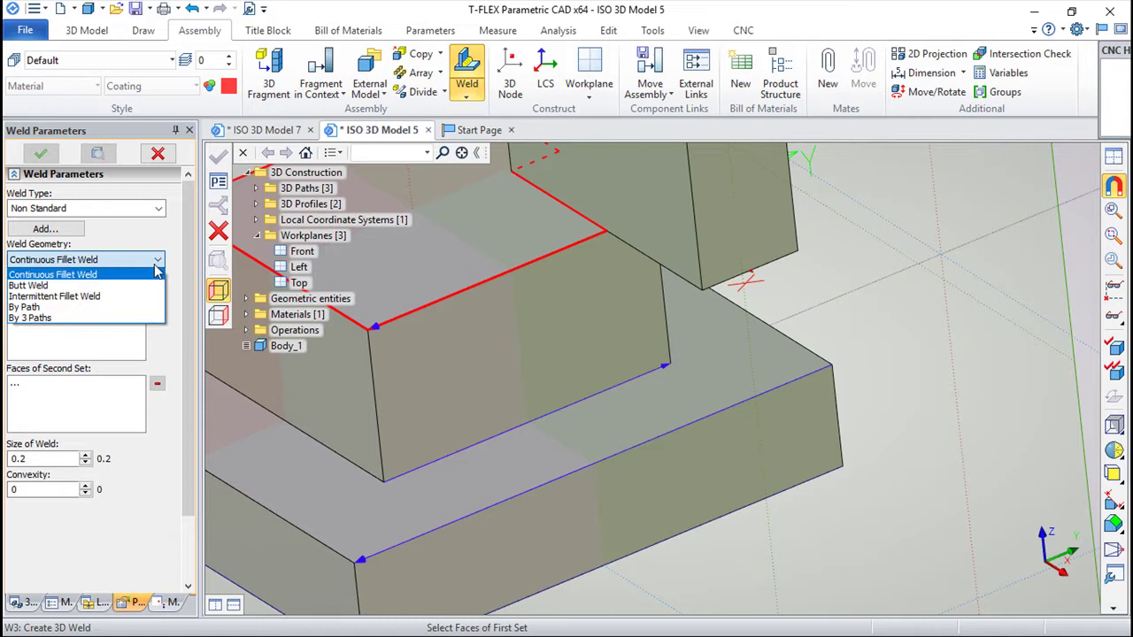
left_click(55, 323)
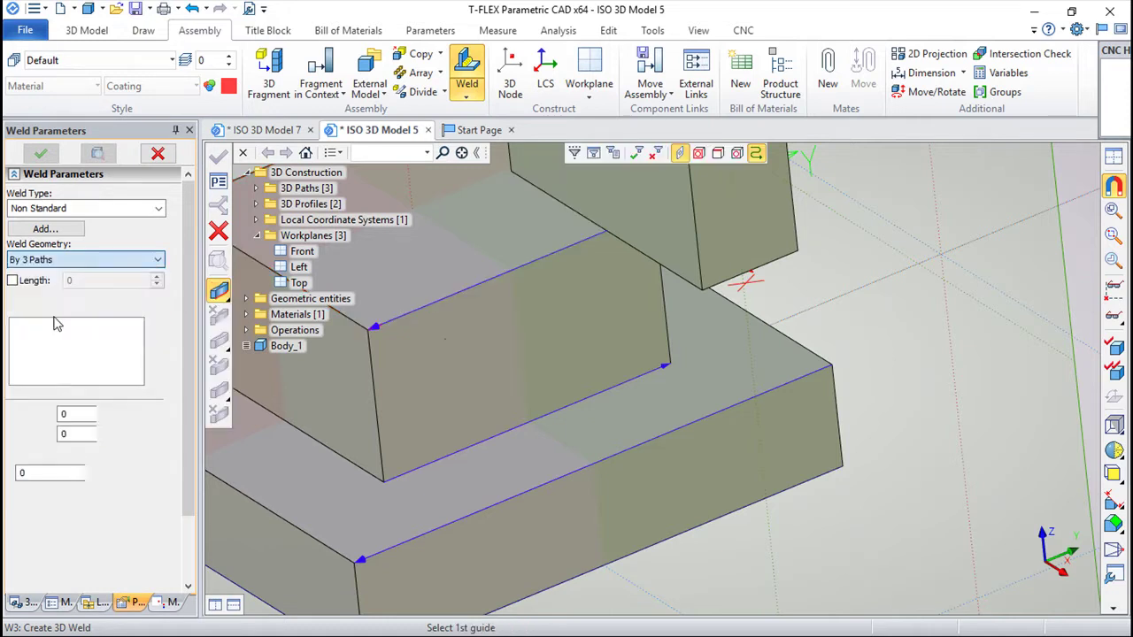
left_click(590, 243)
left_click(662, 393)
left_click(684, 427)
mouse_move(650, 461)
middle_mouse_down()
mouse_move(765, 504)
mouse_move(850, 473)
mouse_move(609, 526)
mouse_move(718, 511)
mouse_move(653, 494)
middle_mouse_up()
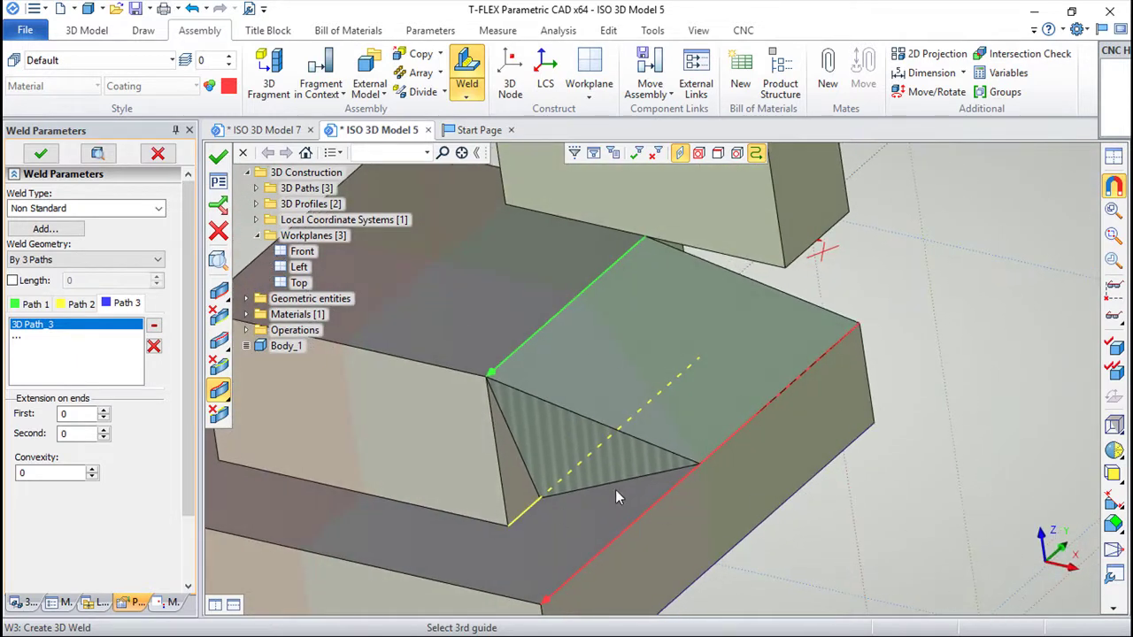
mouse_move(525, 460)
middle_mouse_down()
mouse_move(392, 384)
mouse_move(604, 449)
middle_mouse_up()
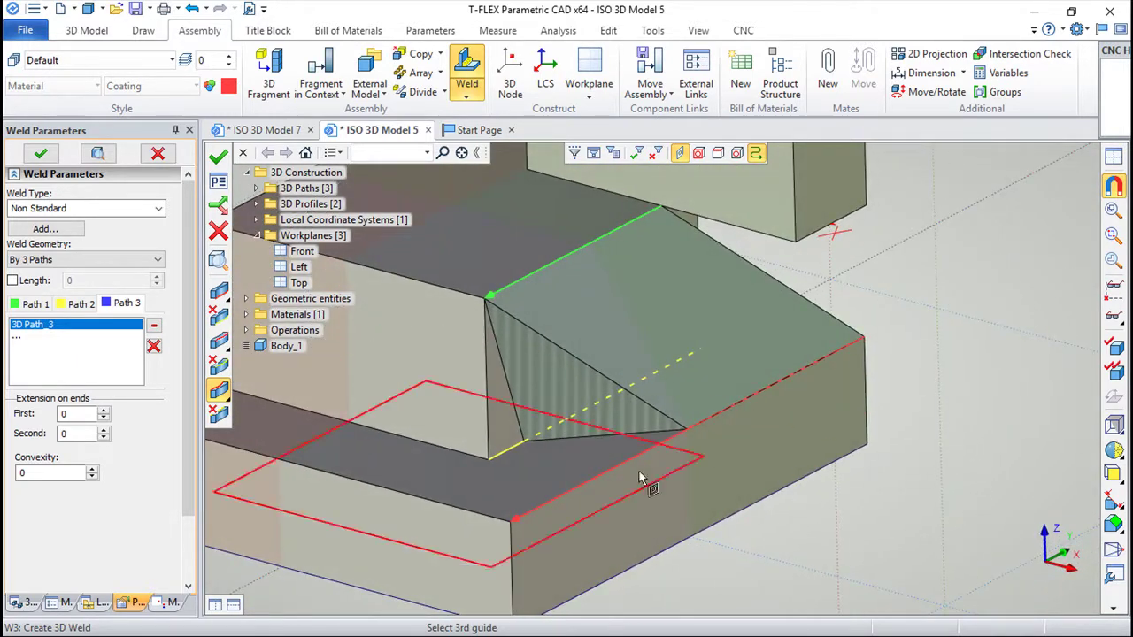
mouse_move(795, 422)
middle_mouse_down()
mouse_move(773, 433)
mouse_move(840, 388)
middle_mouse_up()
mouse_move(715, 457)
middle_mouse_down()
mouse_move(796, 445)
mouse_move(641, 268)
middle_mouse_up()
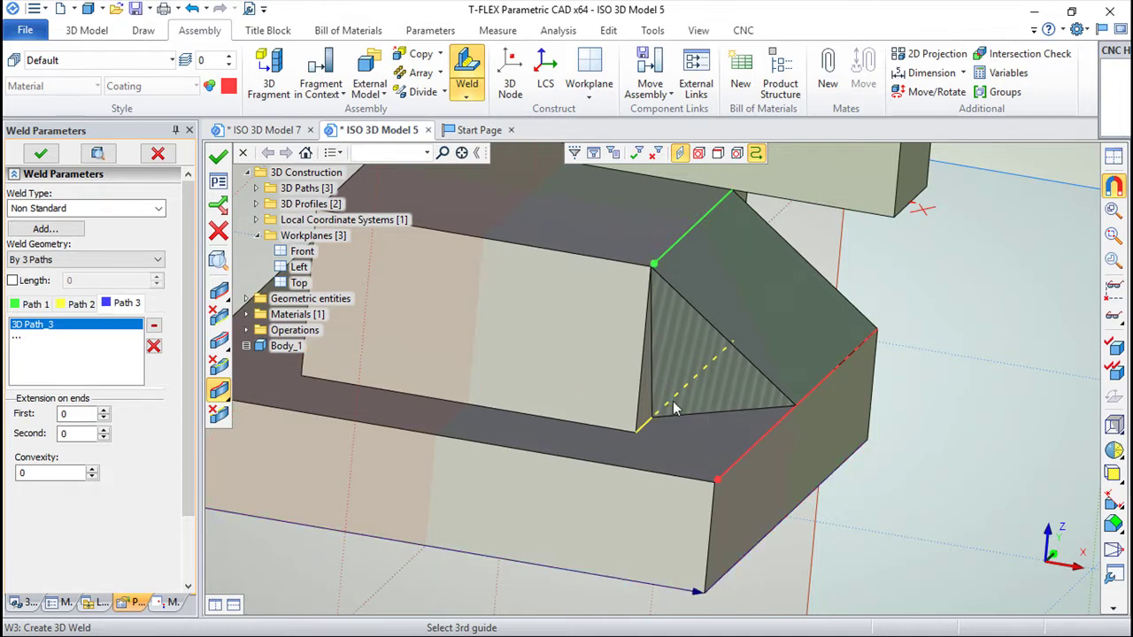
left_click(220, 229)
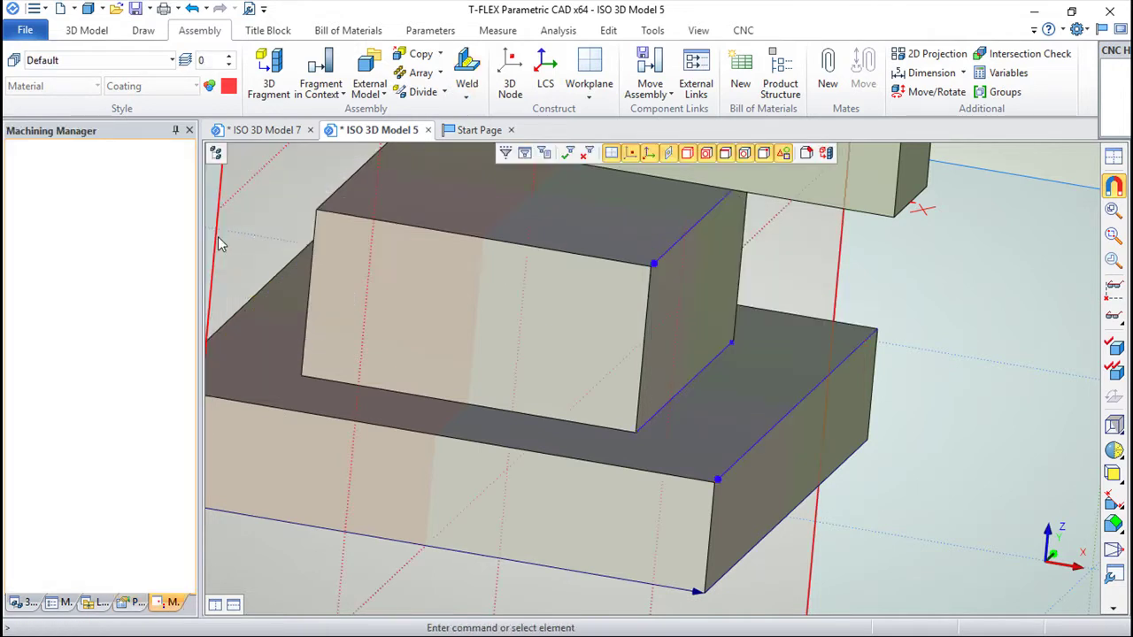
- Switch to the ISO 3D Model 7 document and zoom in on the pipe joint
mouse_move(653, 376)
middle_mouse_down()
mouse_move(524, 327)
mouse_move(738, 434)
mouse_move(688, 471)
middle_mouse_up()
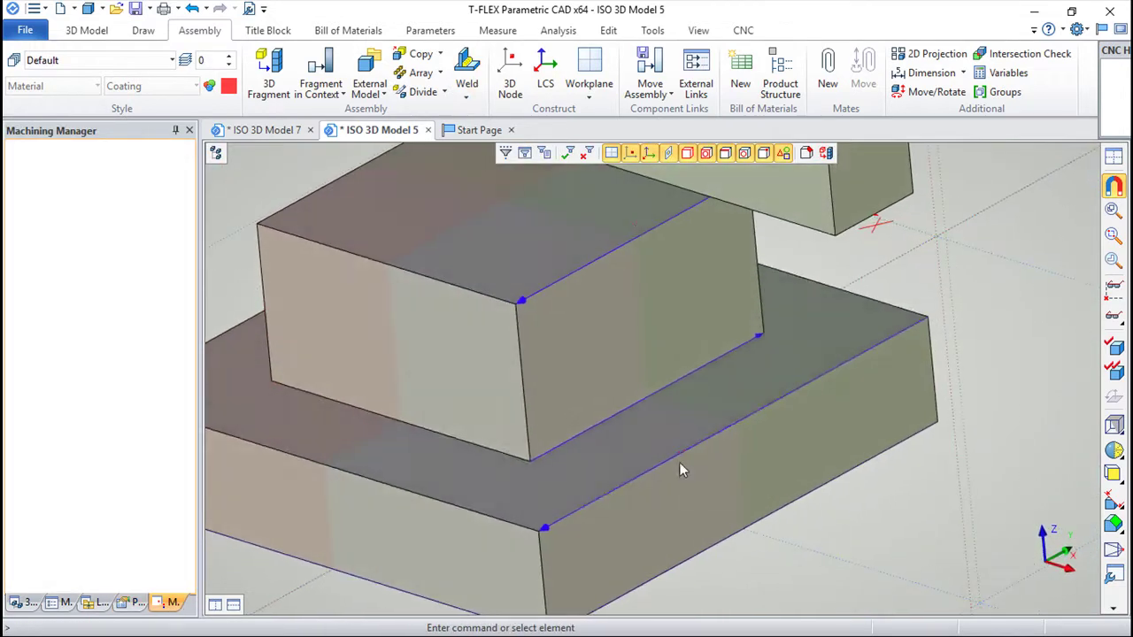
left_click(261, 130)
mouse_move(630, 417)
middle_mouse_down()
mouse_move(799, 462)
mouse_move(742, 472)
mouse_move(677, 380)
mouse_move(780, 397)
mouse_move(662, 421)
mouse_move(538, 338)
mouse_move(537, 384)
mouse_move(734, 384)
mouse_move(613, 415)
middle_mouse_up()
scroll(649, 395, "up", 3)
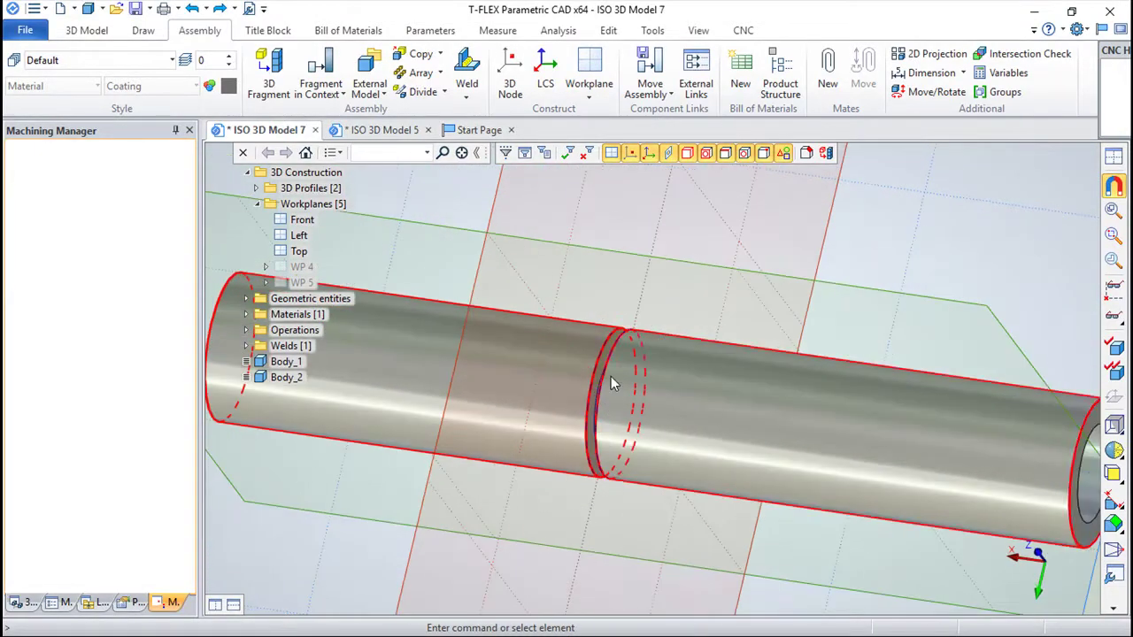
- Start a Butt Weld with the two pipes' end faces as the first and second face sets
left_click(466, 71)
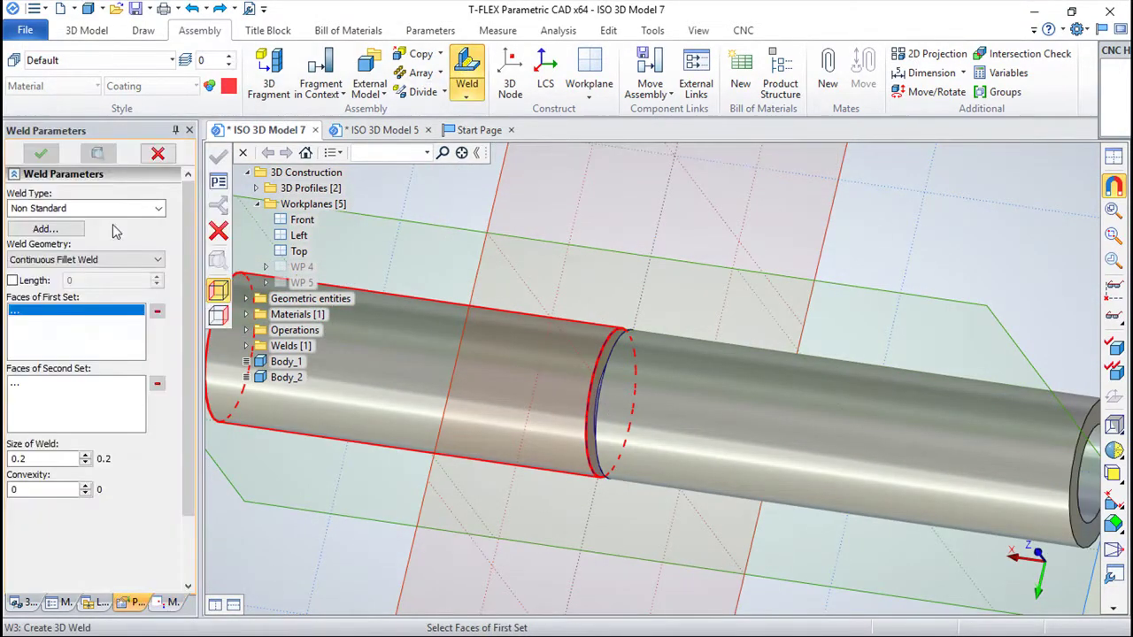
left_click(131, 260)
left_click(42, 286)
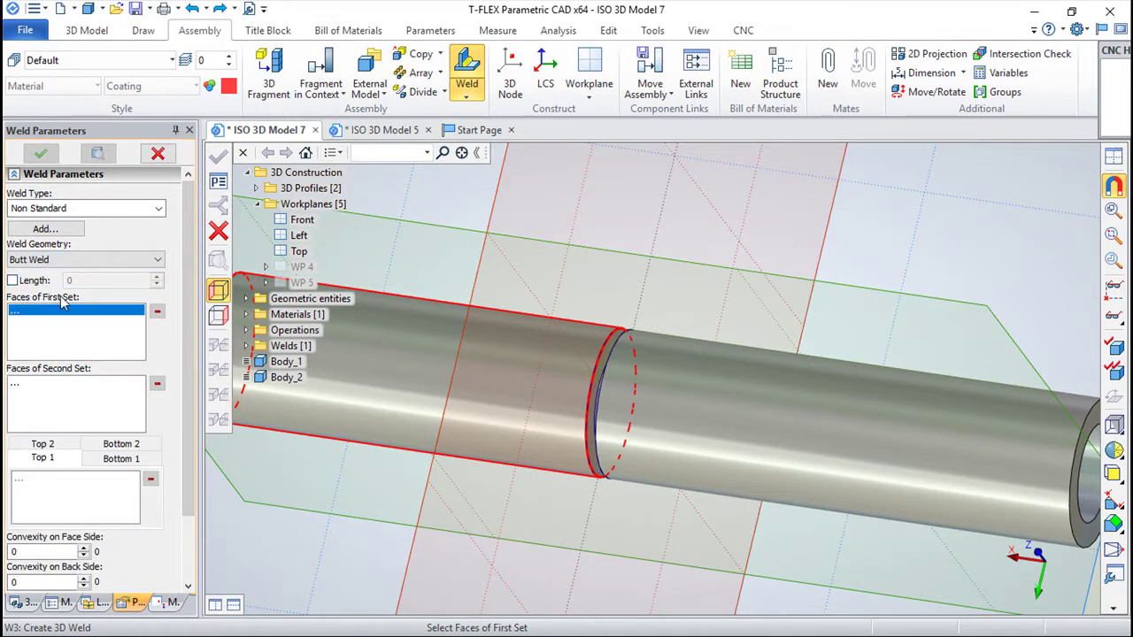
scroll(561, 432, "up", 2)
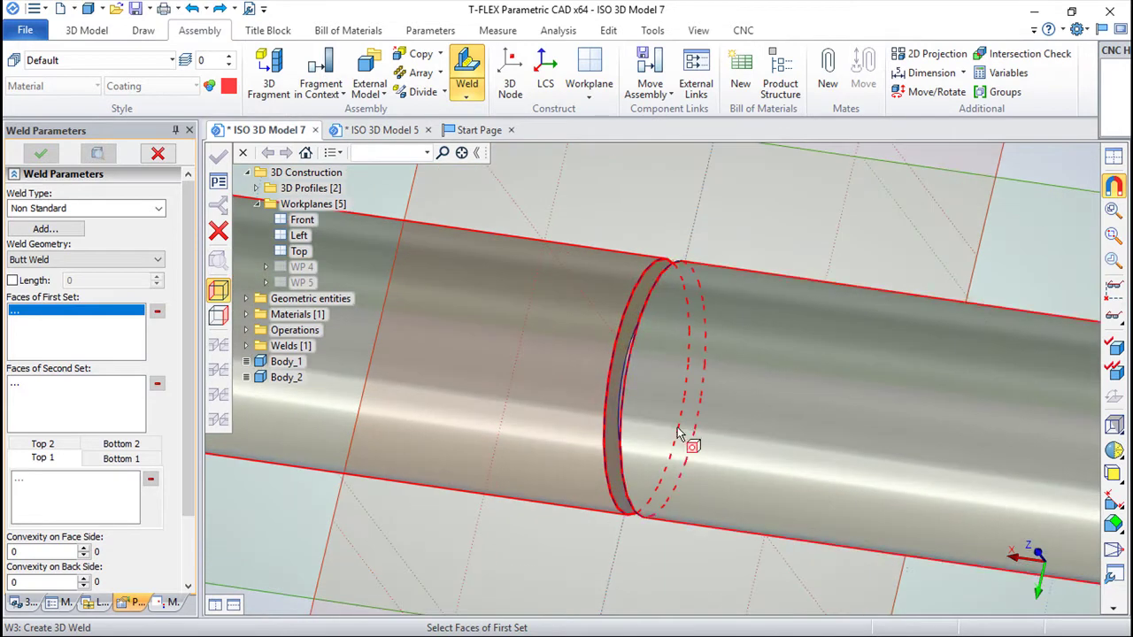
middle_click_drag(696, 443, 536, 450)
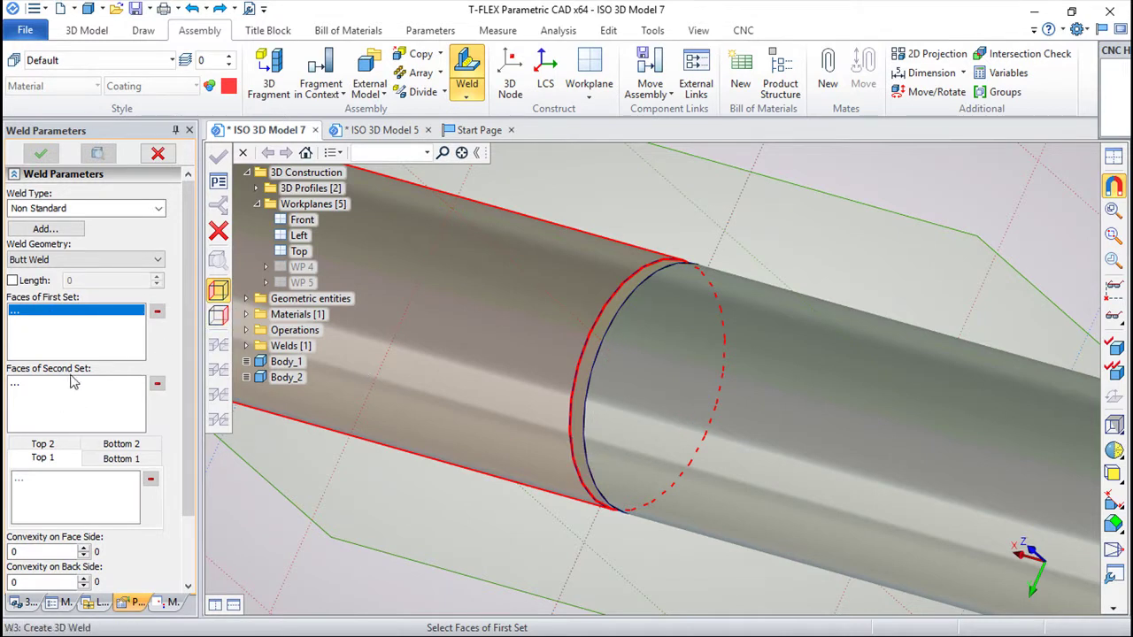
left_click(605, 324)
middle_click_drag(496, 416, 326, 464)
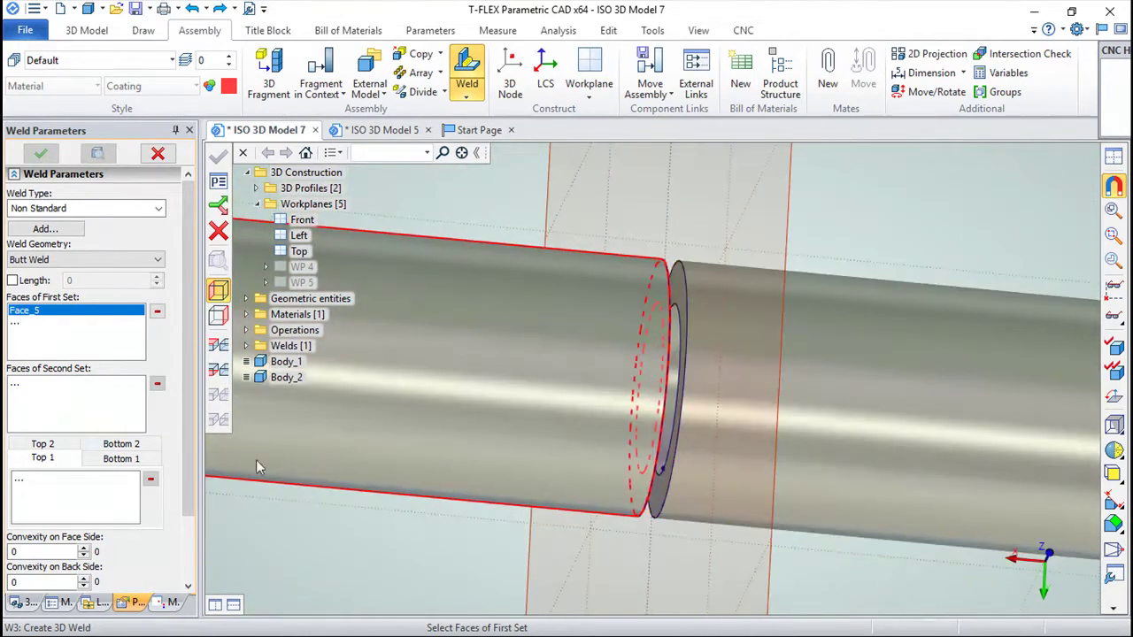
left_click(70, 398)
middle_click_drag(365, 411, 666, 401)
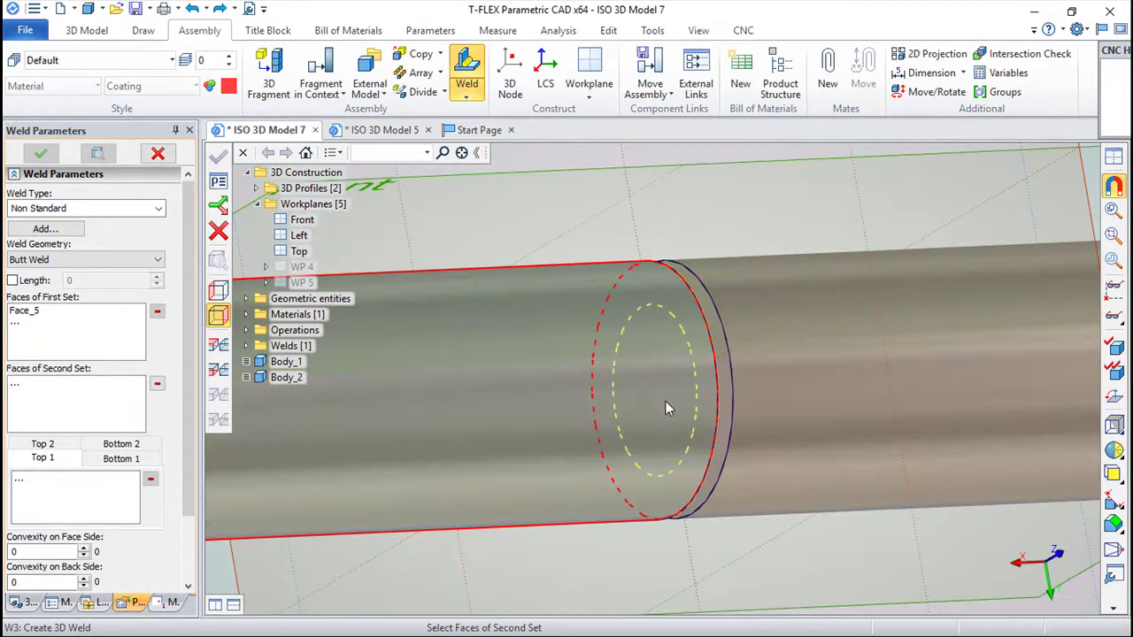
left_click(718, 341)
middle_click_drag(751, 417, 271, 455)
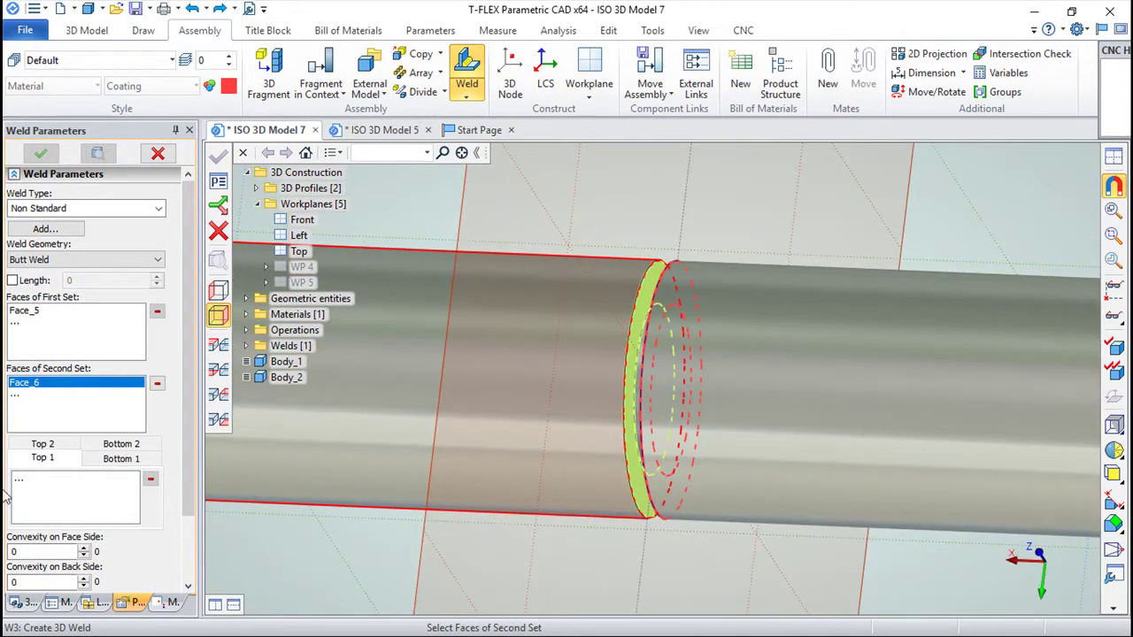
- Set each pipe's outer surface as its Top face and inner surface as its Bottom face
left_click(40, 485)
mouse_move(431, 493)
middle_mouse_down()
mouse_move(481, 439)
mouse_move(873, 451)
middle_mouse_up()
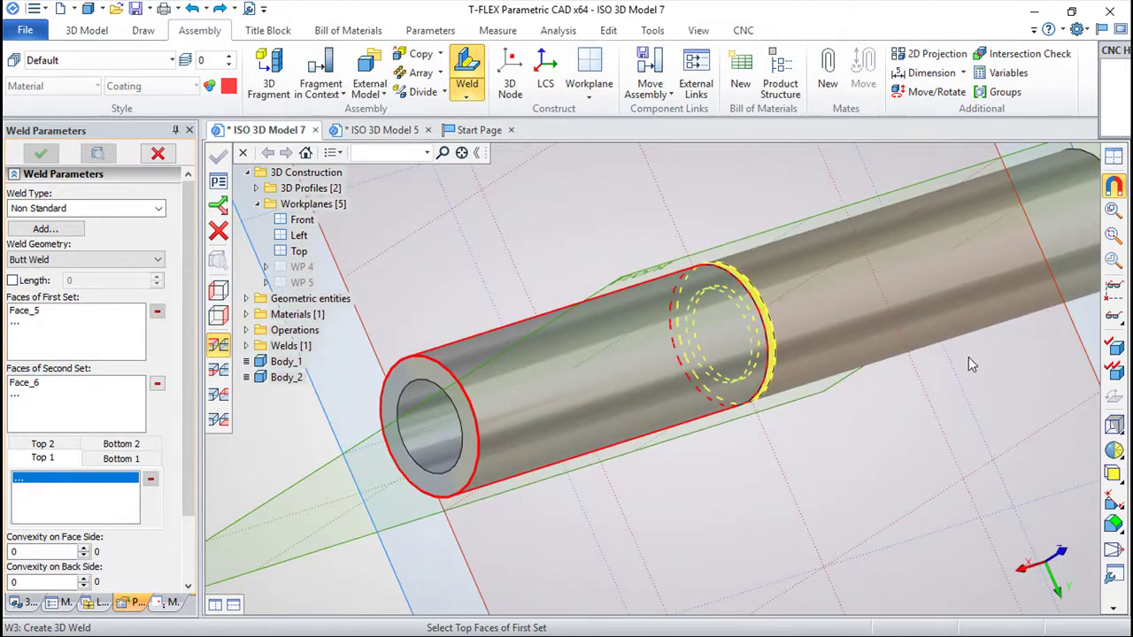
middle_click_drag(978, 379, 805, 259)
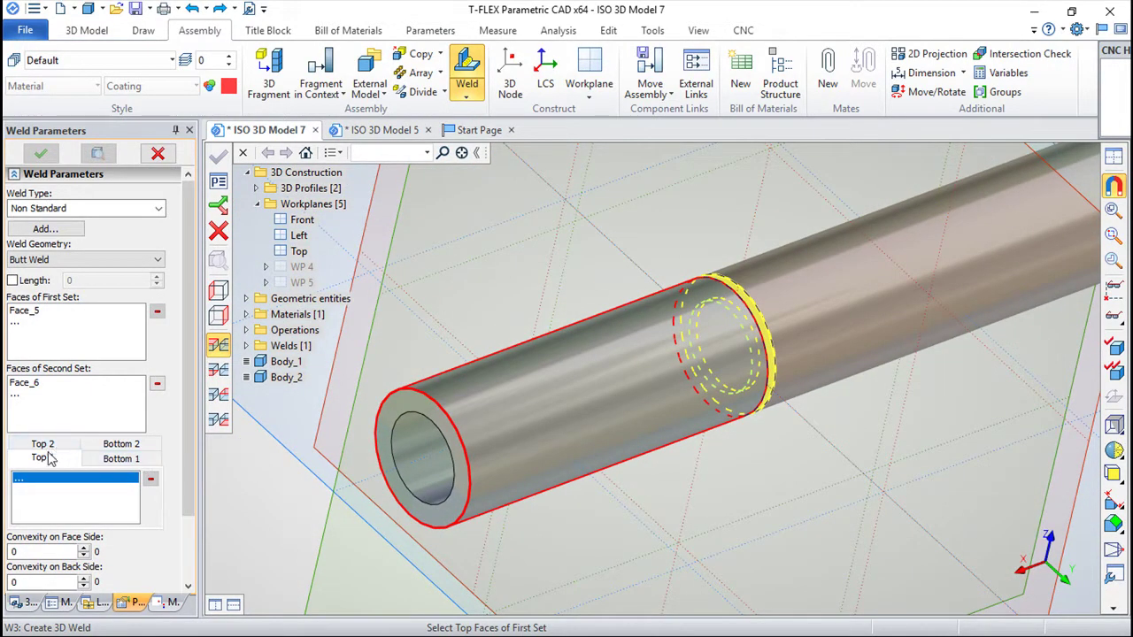
left_click(528, 414)
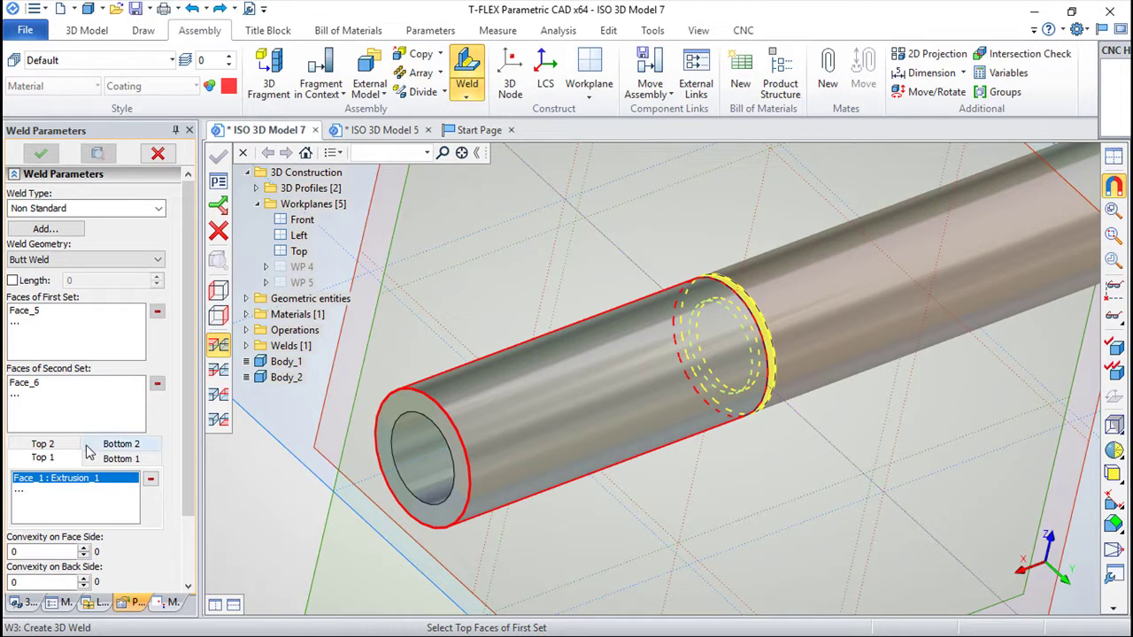
left_click(121, 459)
left_click(422, 447)
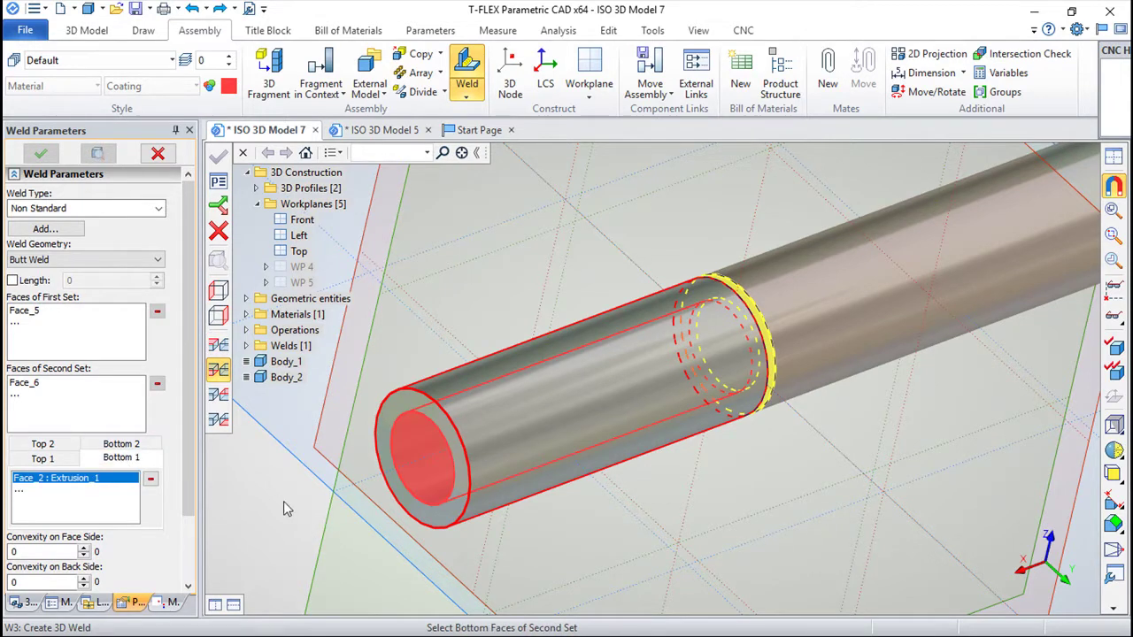
left_click(42, 458)
left_click(41, 443)
mouse_move(473, 408)
middle_mouse_down()
mouse_move(769, 443)
mouse_move(787, 369)
middle_mouse_up()
left_click(787, 369)
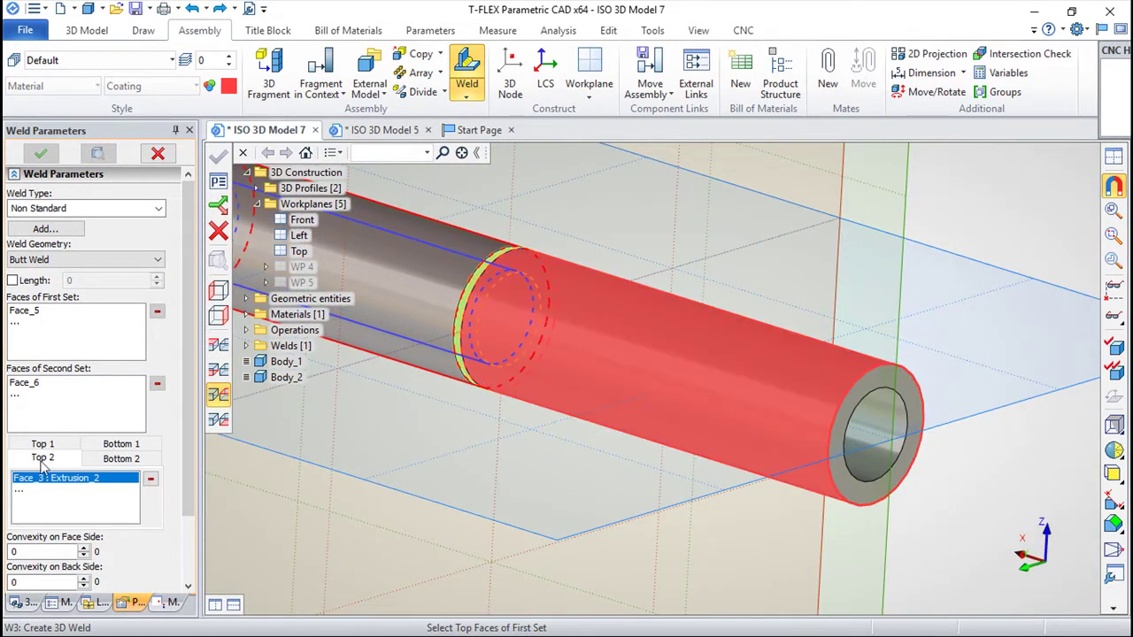
left_click(142, 458)
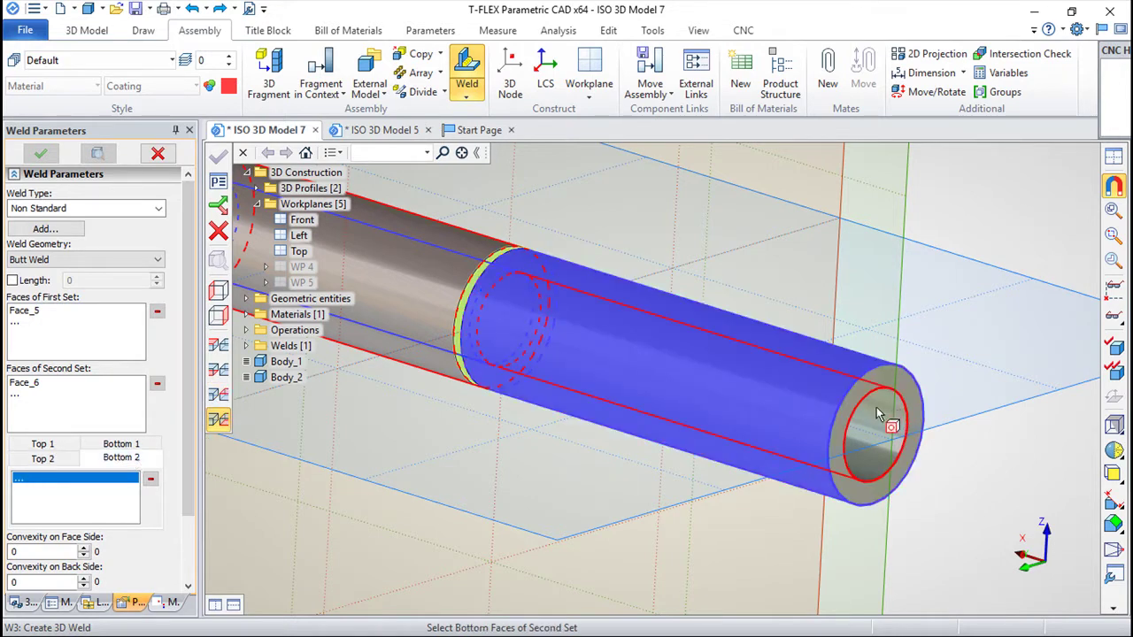
left_click(726, 454)
- Set face-side convexity to 2 and confirm the butt weld
middle_click_drag(725, 454, 817, 493)
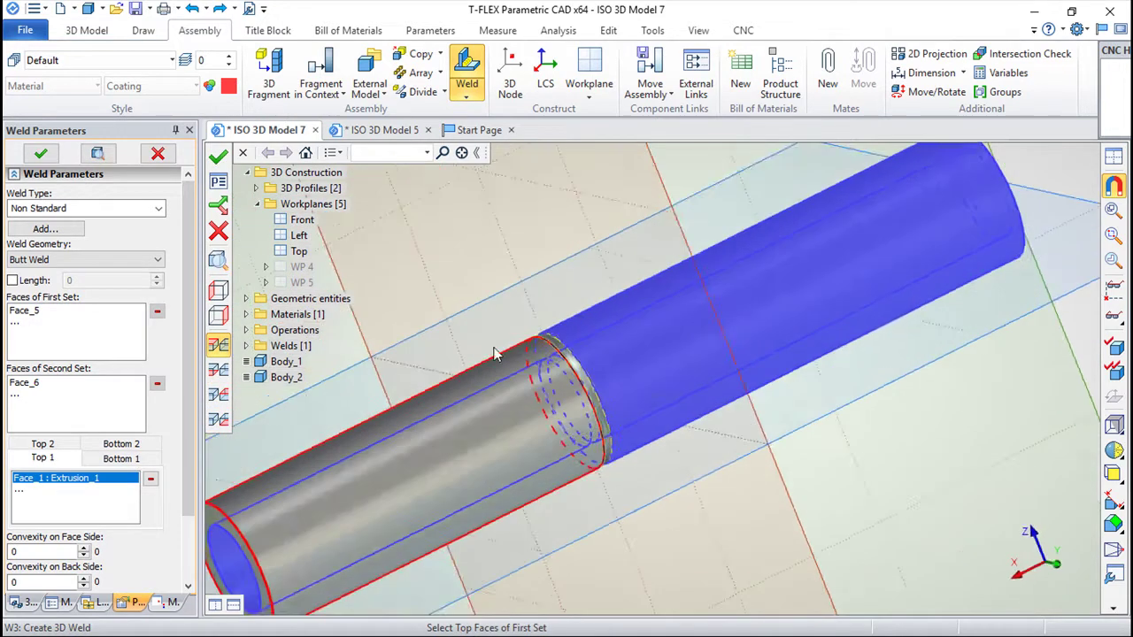
middle_click_drag(458, 363, 427, 337)
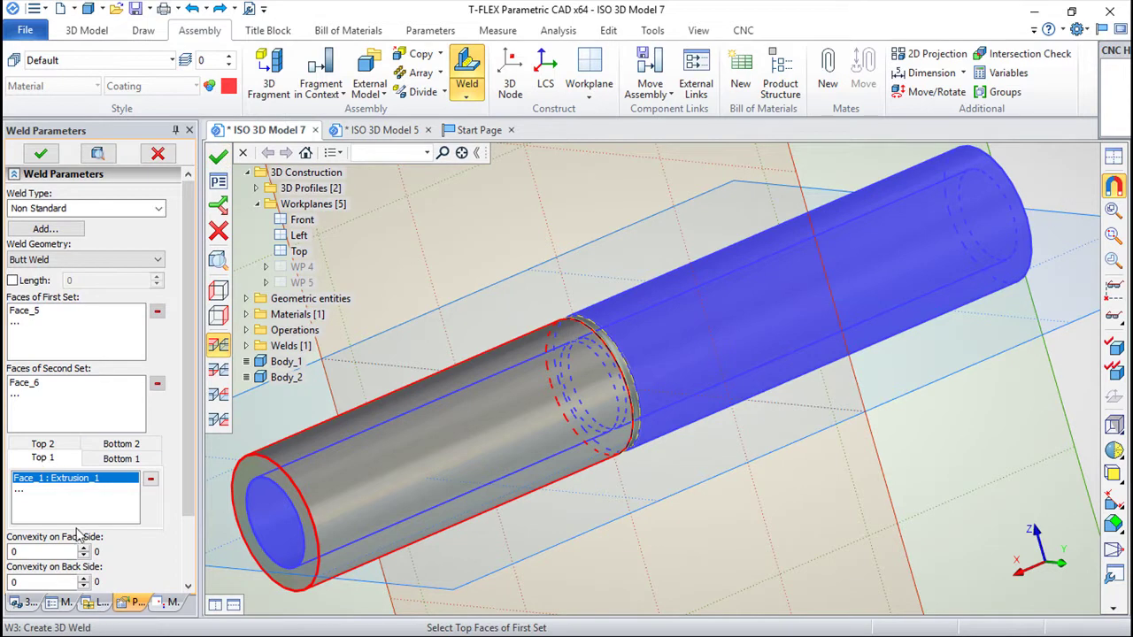
left_click_drag(188, 471, 183, 539)
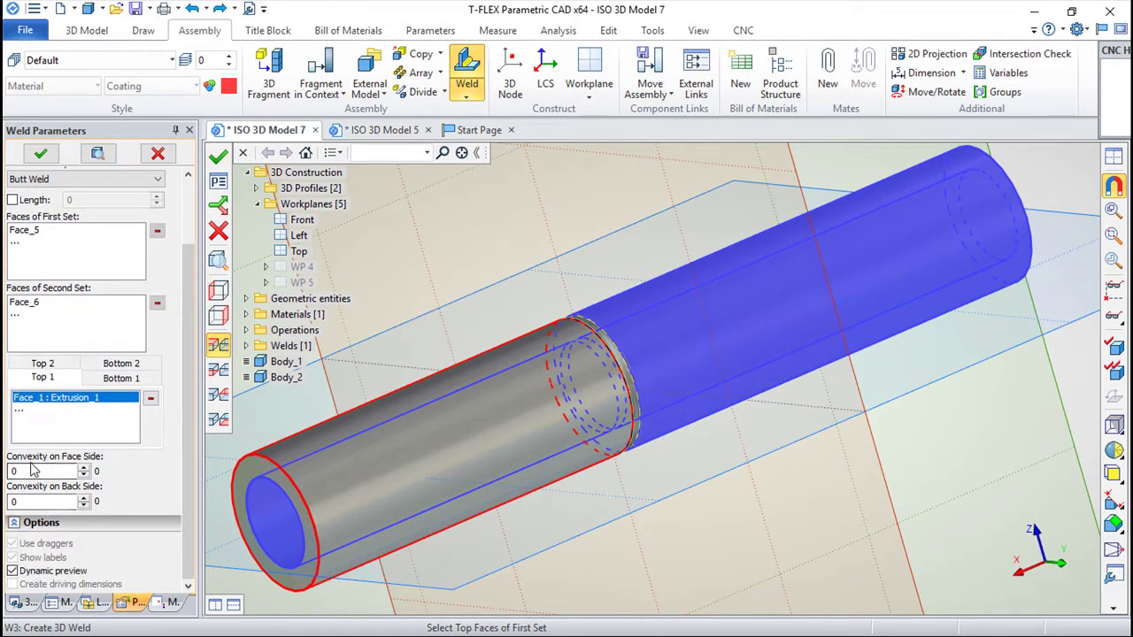
double_click(29, 470)
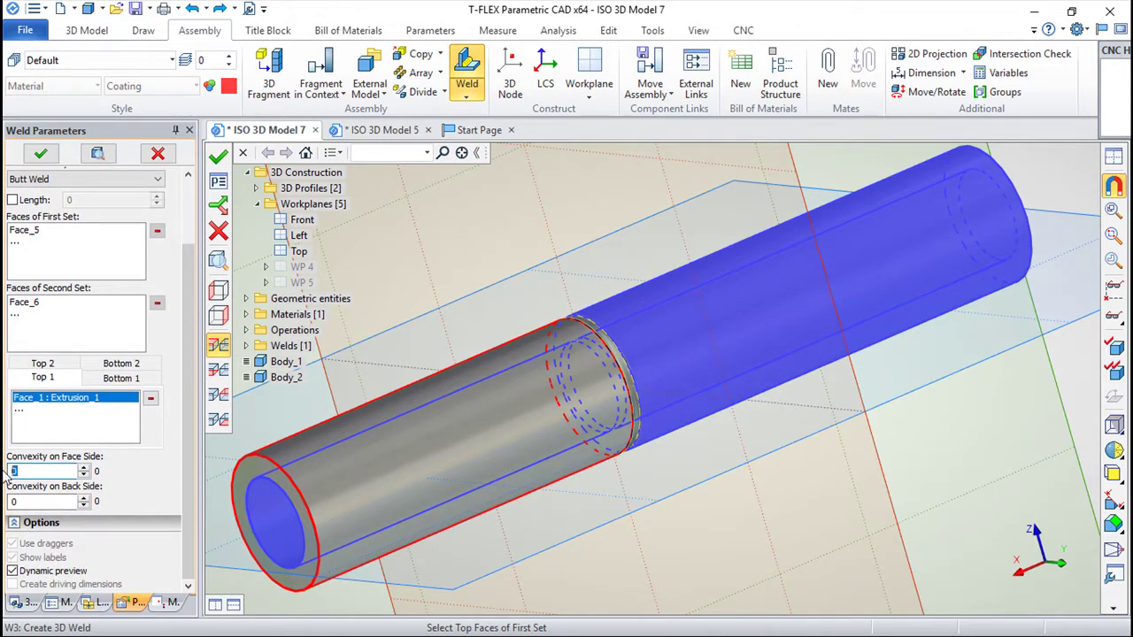
left_click(217, 155)
- Orbit and zoom the pipes into an isometric view around the weld ring
scroll(691, 404, "up", 2)
scroll(691, 404, "up", 2)
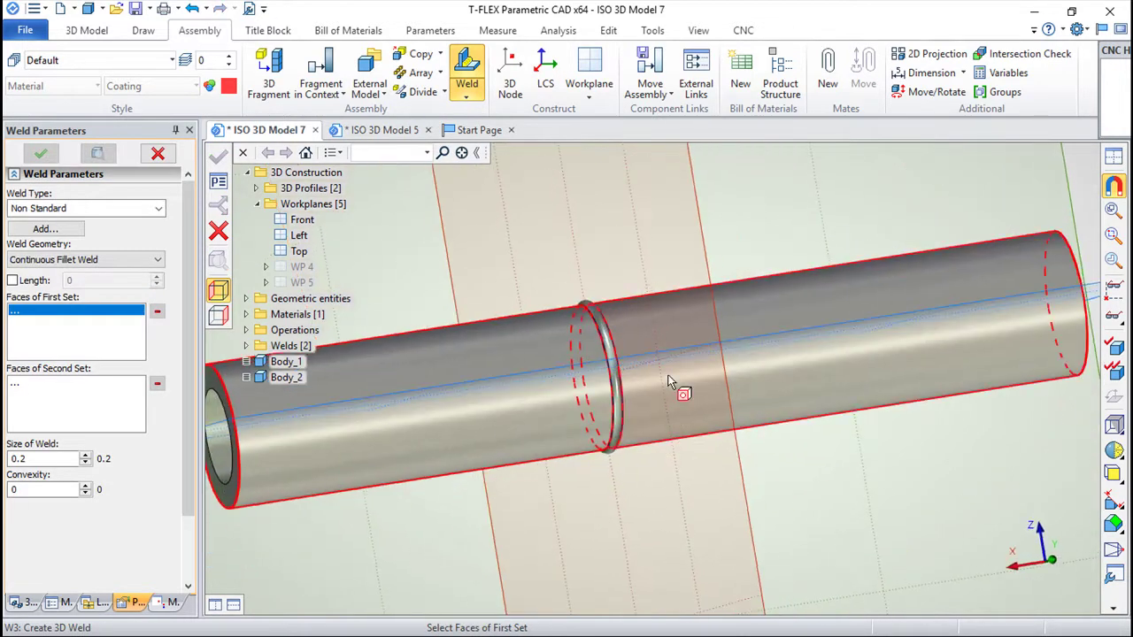
scroll(686, 389, "up", 2)
scroll(686, 390, "up", 1)
mouse_move(709, 390)
right_mouse_down()
mouse_move(523, 339)
mouse_move(637, 384)
mouse_move(791, 387)
mouse_move(601, 399)
mouse_move(885, 407)
mouse_move(653, 472)
mouse_move(829, 463)
right_mouse_up()
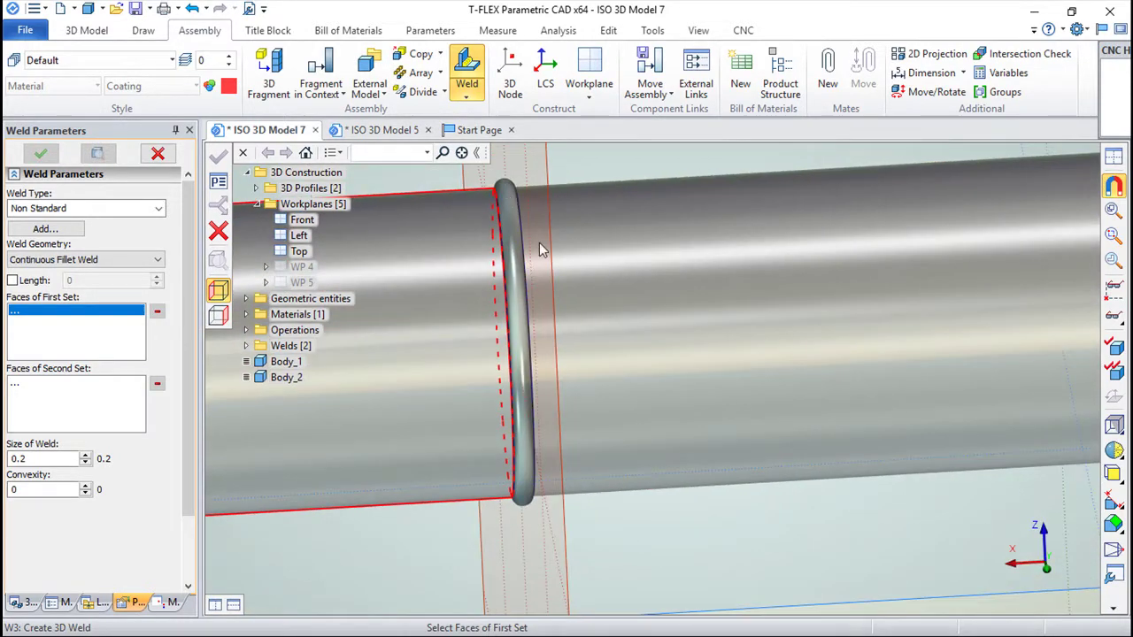
scroll(614, 307, "down", 2)
scroll(725, 320, "down", 2)
mouse_move(635, 404)
middle_mouse_down()
mouse_move(788, 449)
mouse_move(607, 531)
mouse_move(716, 450)
mouse_move(583, 360)
middle_mouse_up()
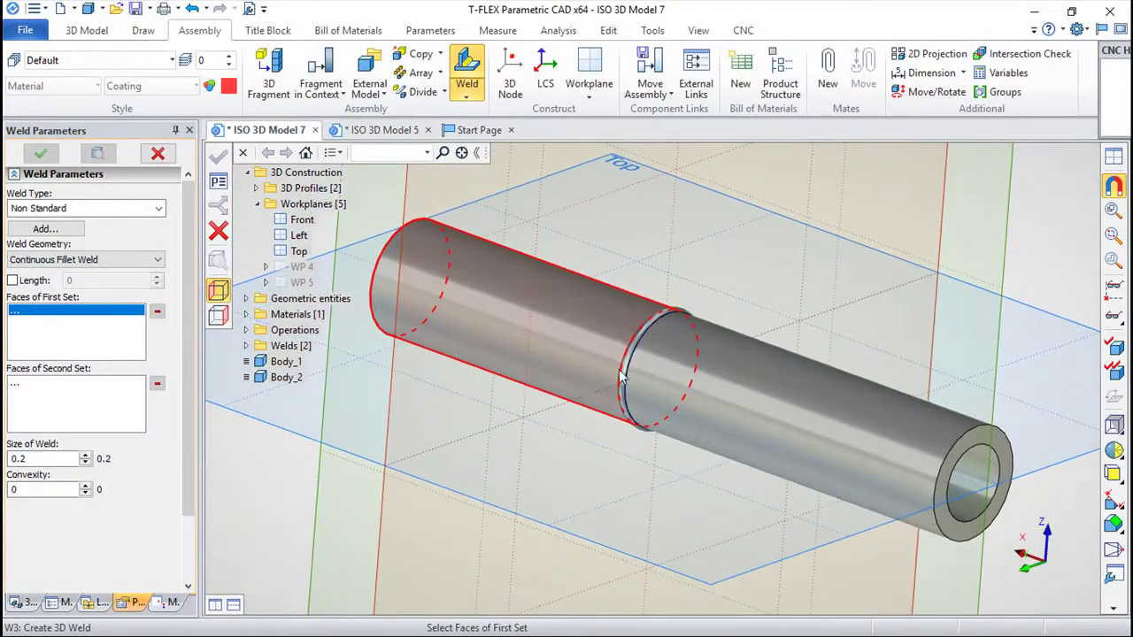
- Cancel the unfinished weld, recentre the pipes and open the Weld commands list
key("Escape")
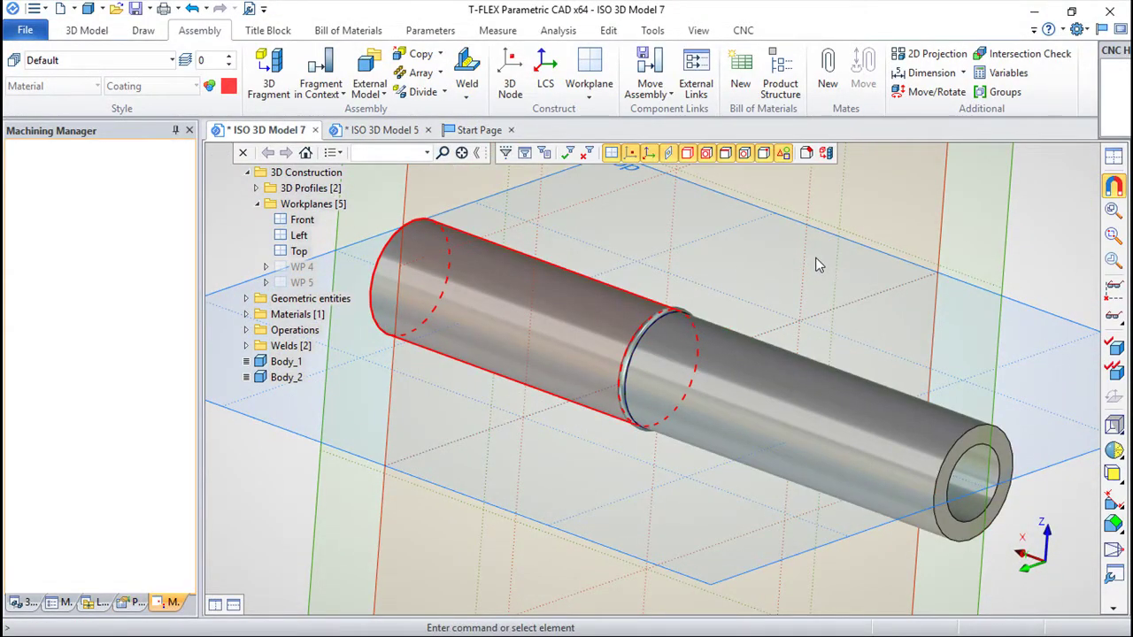
middle_click_drag(777, 233, 616, 198)
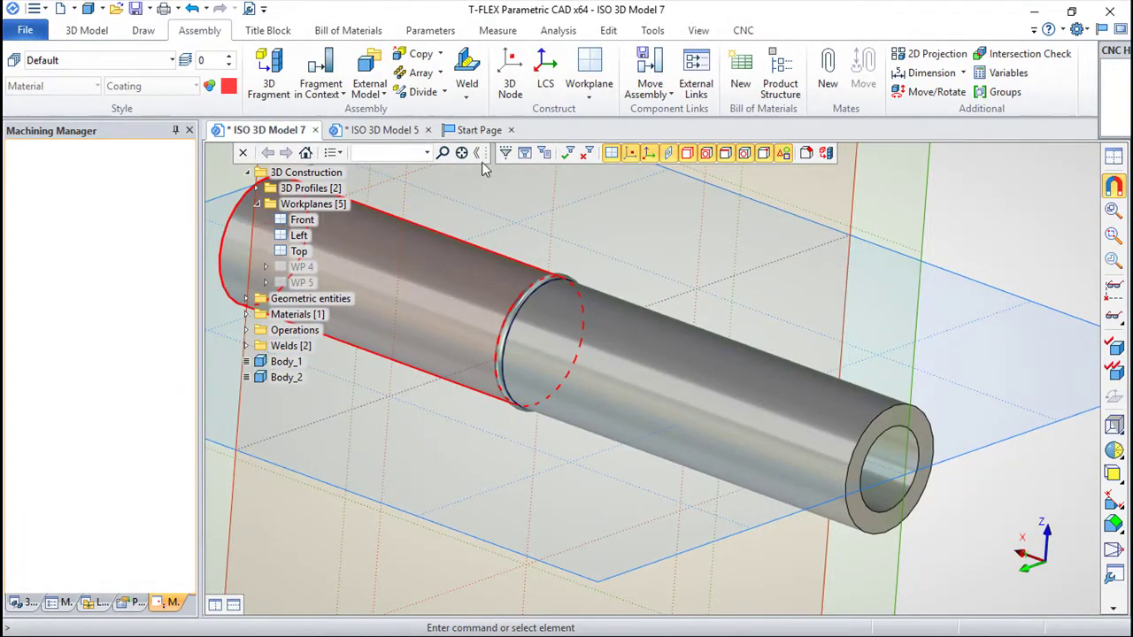
left_click(468, 95)
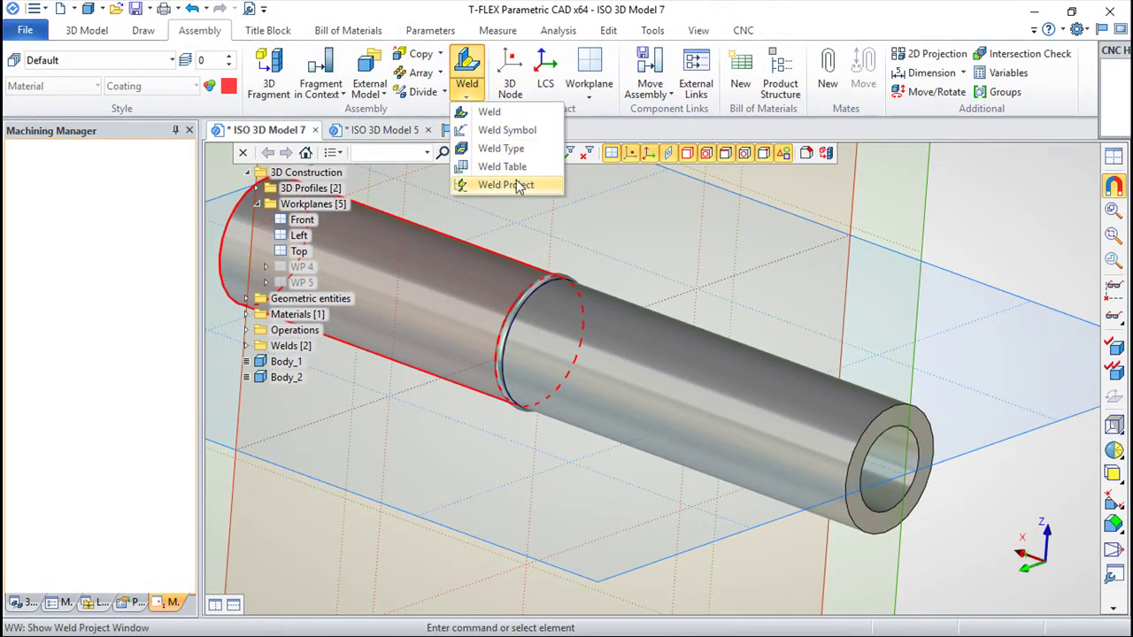
- Start a weld symbol note on the weld ring on WP 4, with text 'dsfdas' above and 'dsf' below
left_click(507, 131)
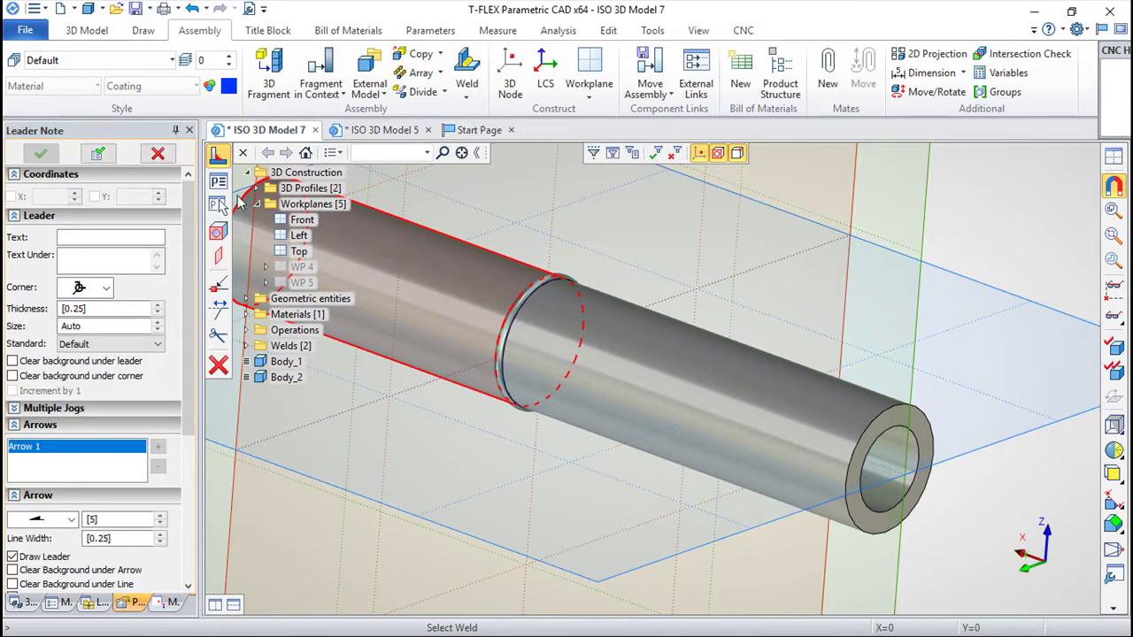
left_click(567, 279)
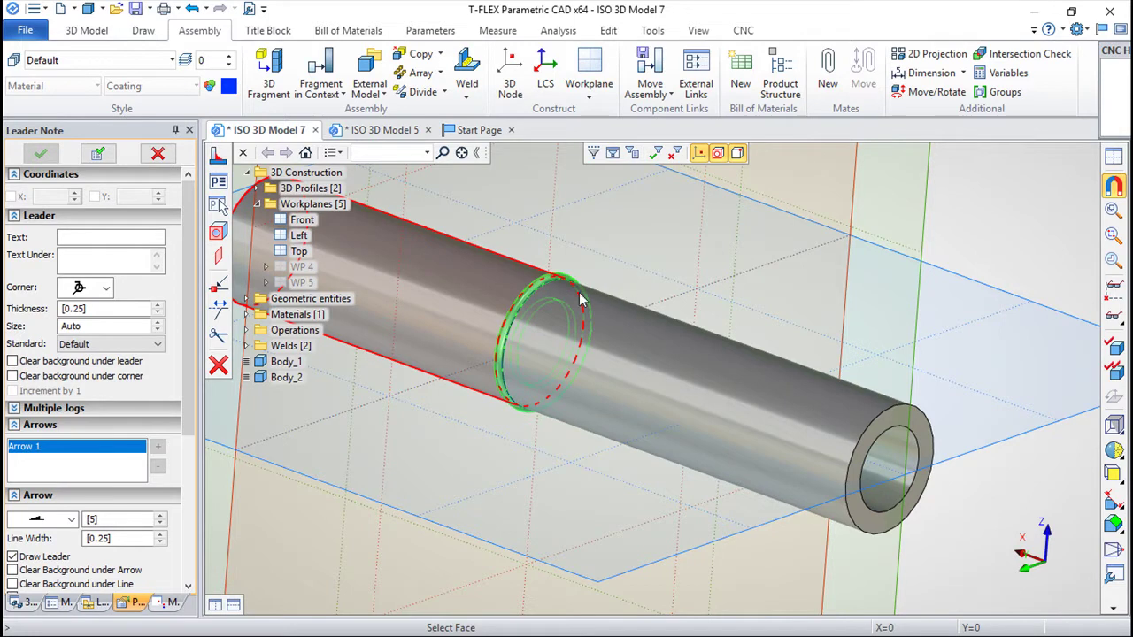
left_click(451, 306)
left_click(104, 238)
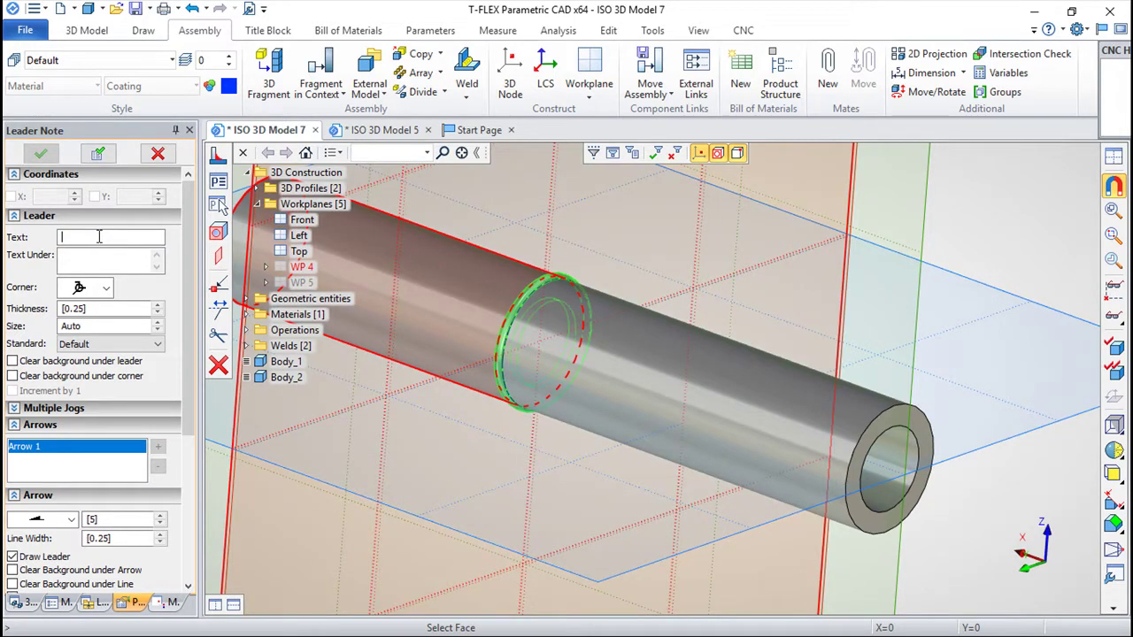
type("dsfdas")
left_click(85, 255)
type("dsf")
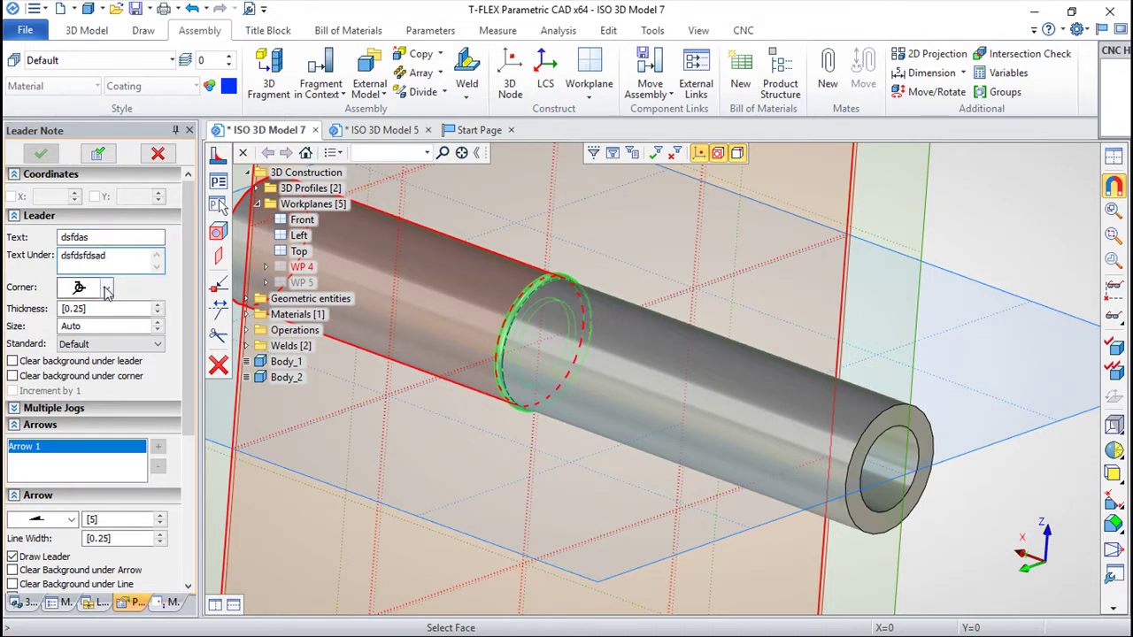
- Give the leader a circular corner, attach it to the ring edge and place the note above the pipe
left_click(102, 287)
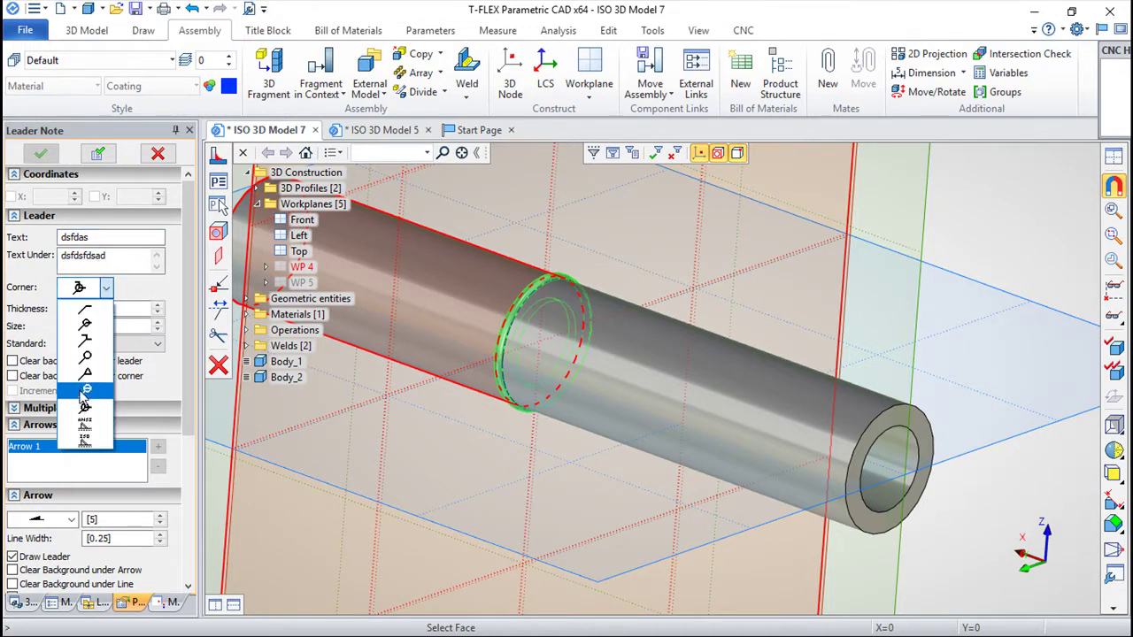
left_click(90, 391)
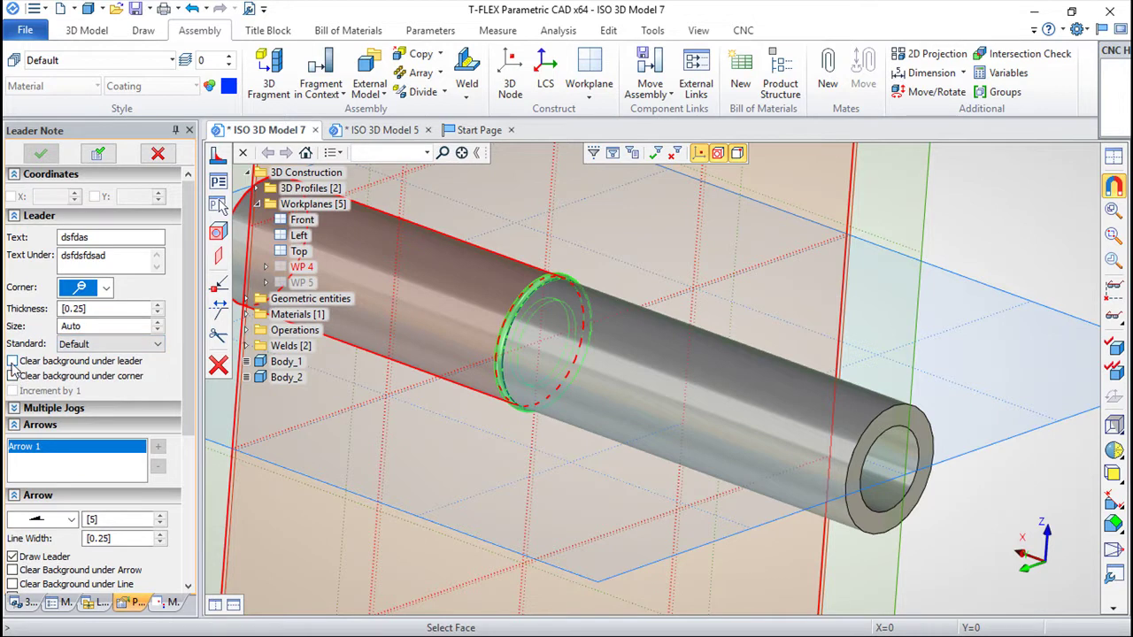
scroll(190, 365, "down", 3)
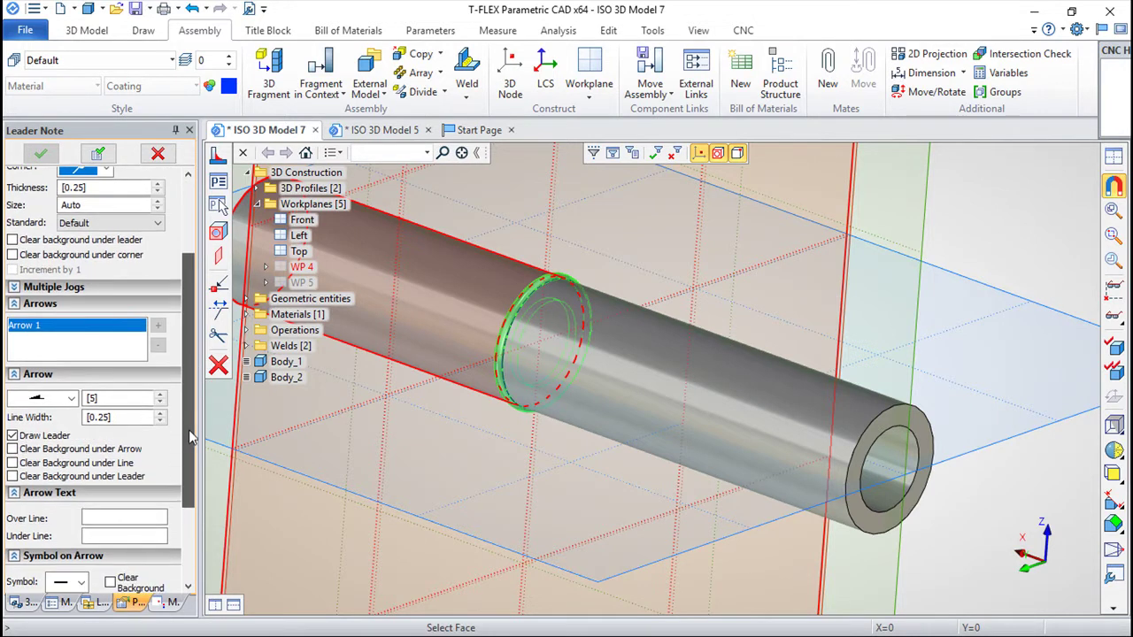
left_click(15, 287)
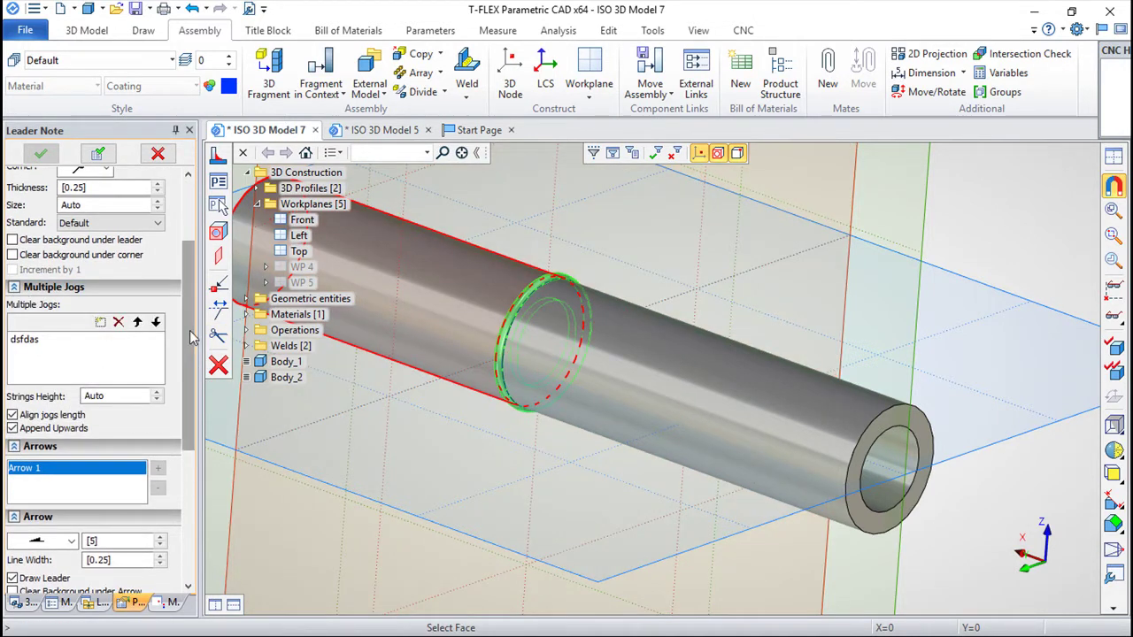
scroll(88, 365, "down", 3)
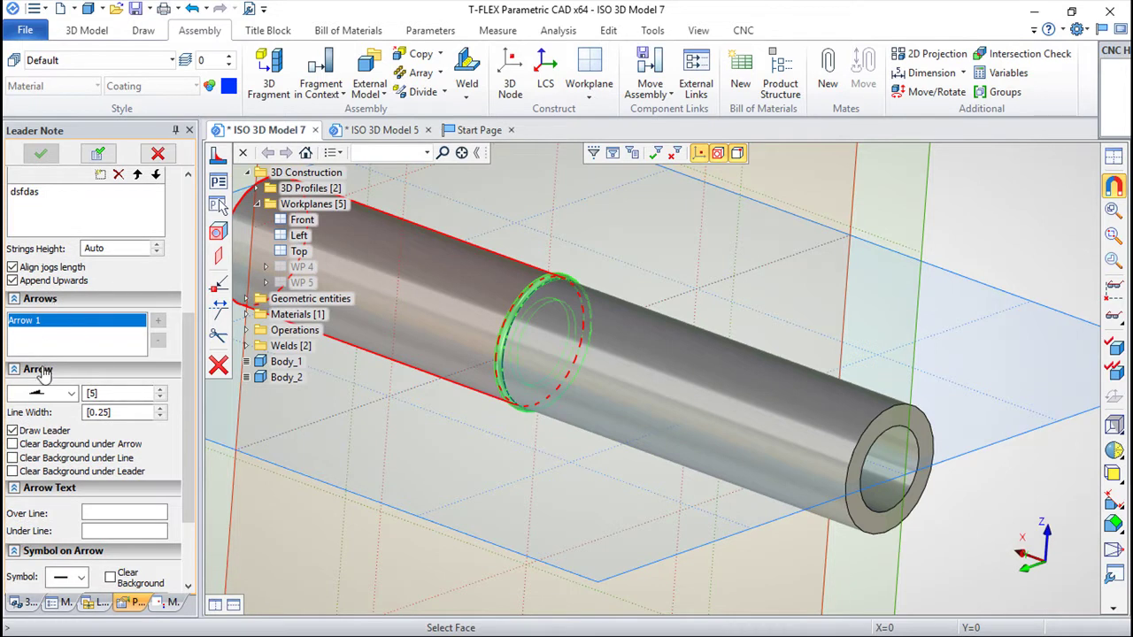
scroll(133, 425, "down", 3)
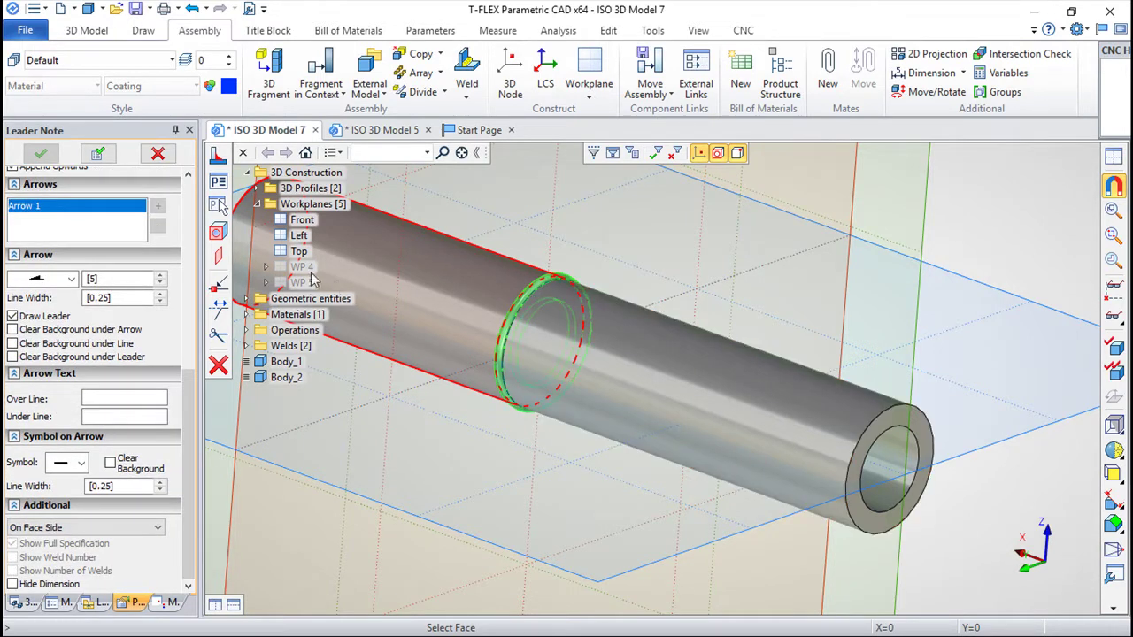
left_click(553, 285)
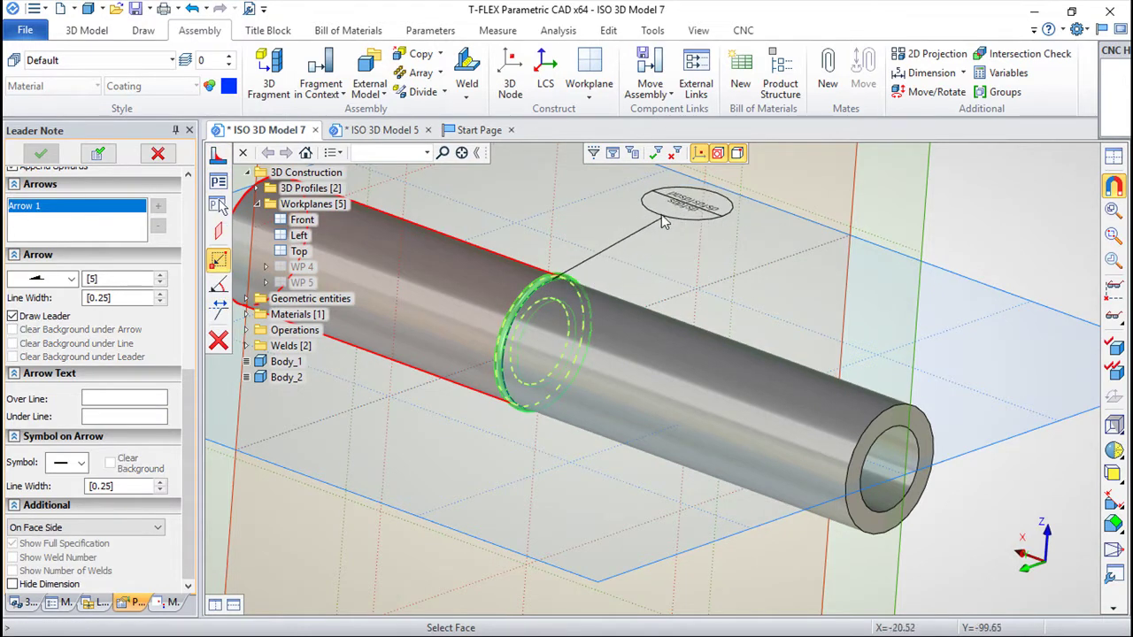
left_click(726, 244)
- Orbit around the pipe joint to check the weld note, then open the Weld commands list
mouse_move(726, 244)
middle_mouse_down()
mouse_move(520, 407)
mouse_move(617, 454)
mouse_move(670, 449)
middle_mouse_up()
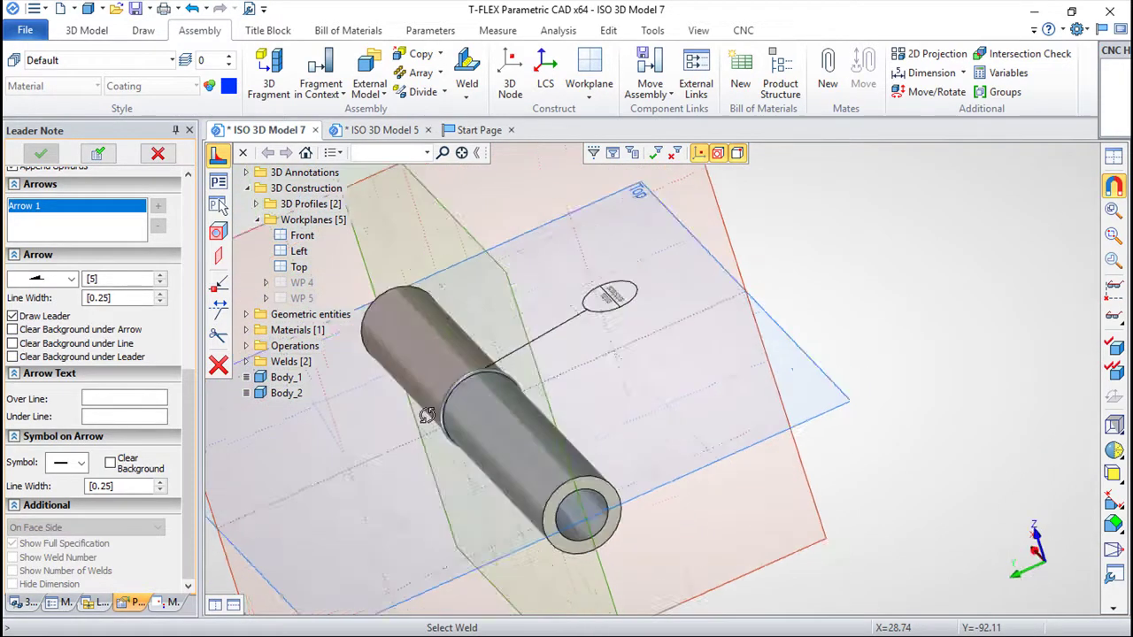
mouse_move(526, 467)
middle_mouse_down()
mouse_move(477, 525)
mouse_move(550, 393)
middle_mouse_up()
scroll(518, 361, "up", 2)
scroll(517, 364, "up", 2)
scroll(510, 380, "down", 1)
scroll(515, 375, "down", 2)
mouse_move(630, 422)
middle_mouse_down()
mouse_move(591, 348)
mouse_move(542, 398)
middle_mouse_up()
mouse_move(600, 433)
middle_mouse_down()
mouse_move(522, 381)
mouse_move(659, 407)
middle_mouse_up()
mouse_move(510, 431)
middle_mouse_down()
mouse_move(511, 410)
mouse_move(559, 409)
mouse_move(557, 347)
mouse_move(537, 395)
mouse_move(587, 361)
mouse_move(650, 392)
middle_mouse_up()
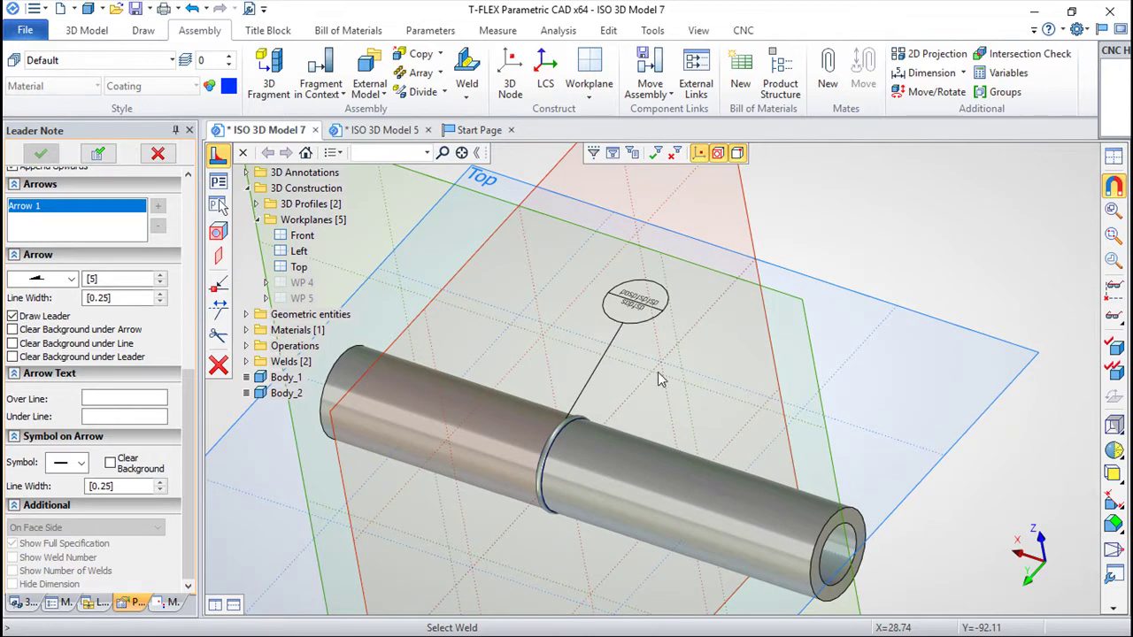
middle_click_drag(662, 374, 669, 386)
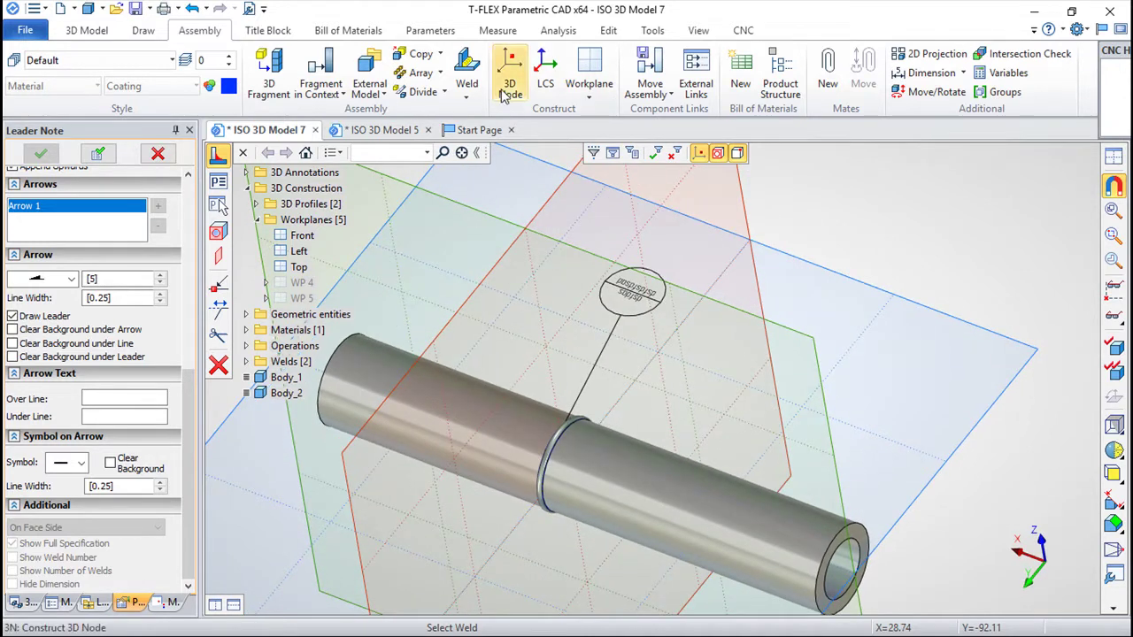
left_click(469, 96)
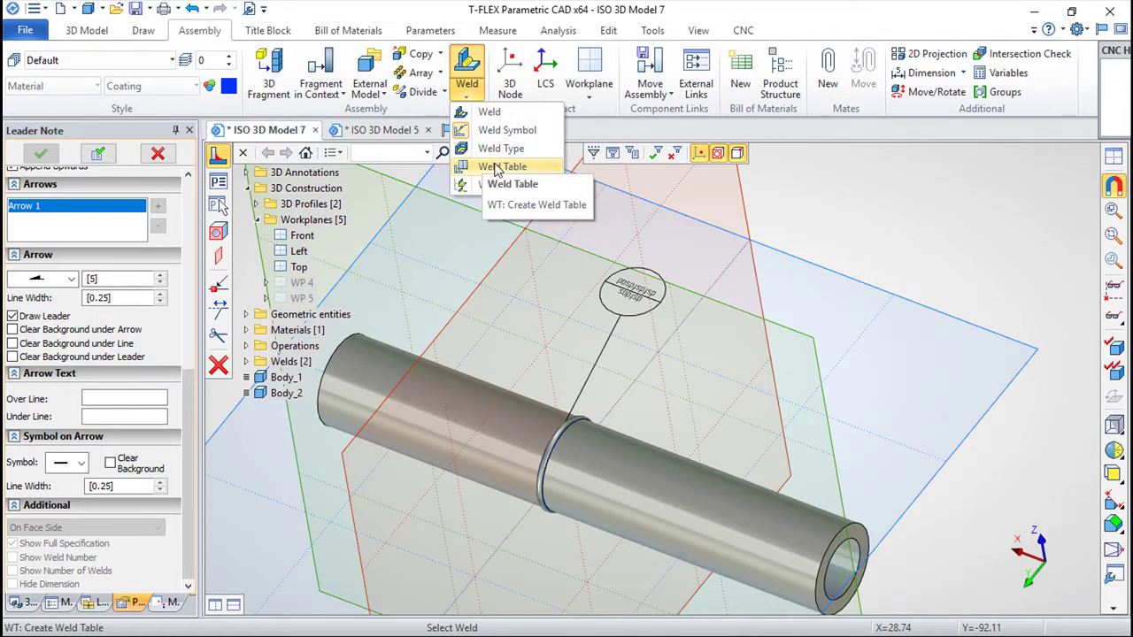
- Export the weldments to a Microsoft Excel weld table, dismissing the 'no Weldments' message
left_click(499, 168)
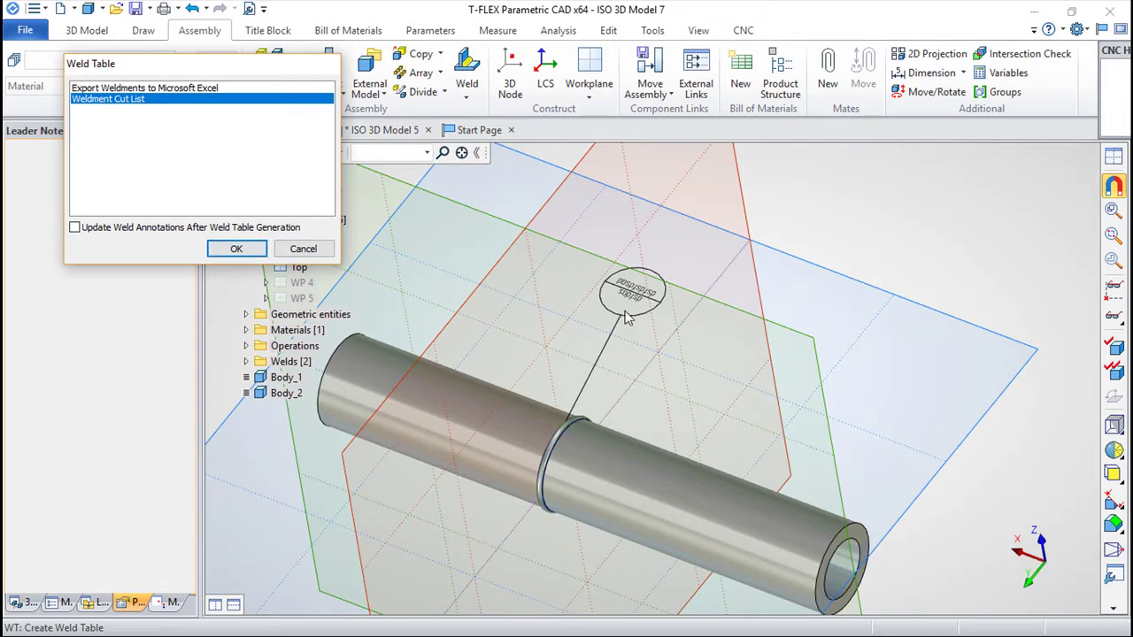
left_click(186, 92)
left_click(237, 249)
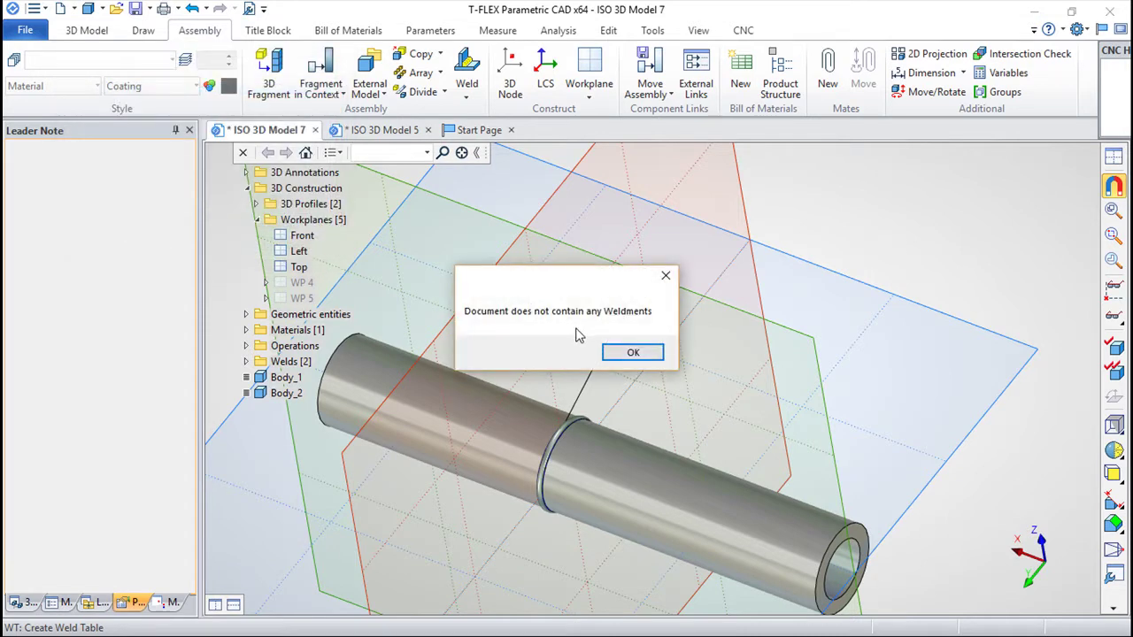
left_click(666, 275)
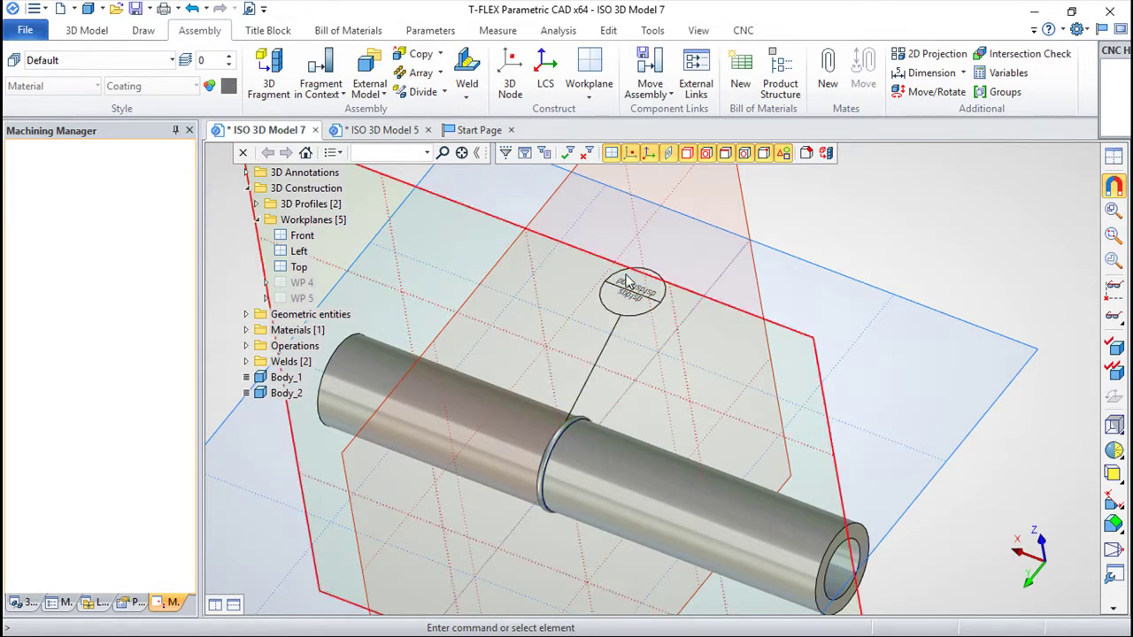
- Orbit, zoom and pan to frame the welded pipes and weld note at an angle
middle_click_drag(620, 372, 619, 362)
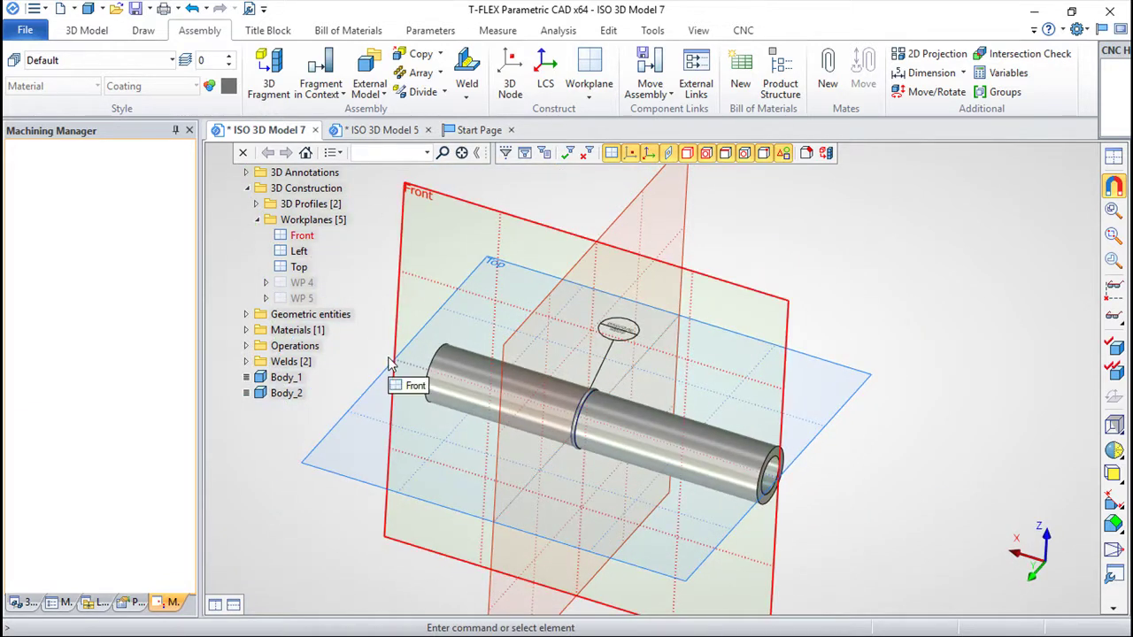
middle_click_drag(430, 321, 488, 346)
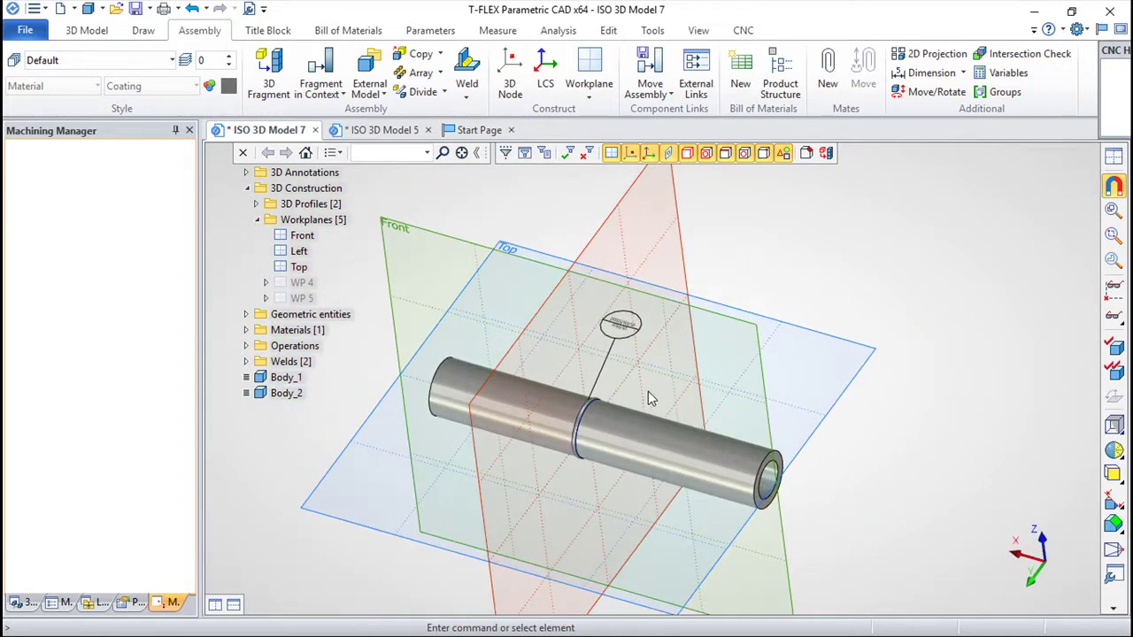
scroll(648, 391, "up", 3)
middle_click_drag(652, 407, 739, 353)
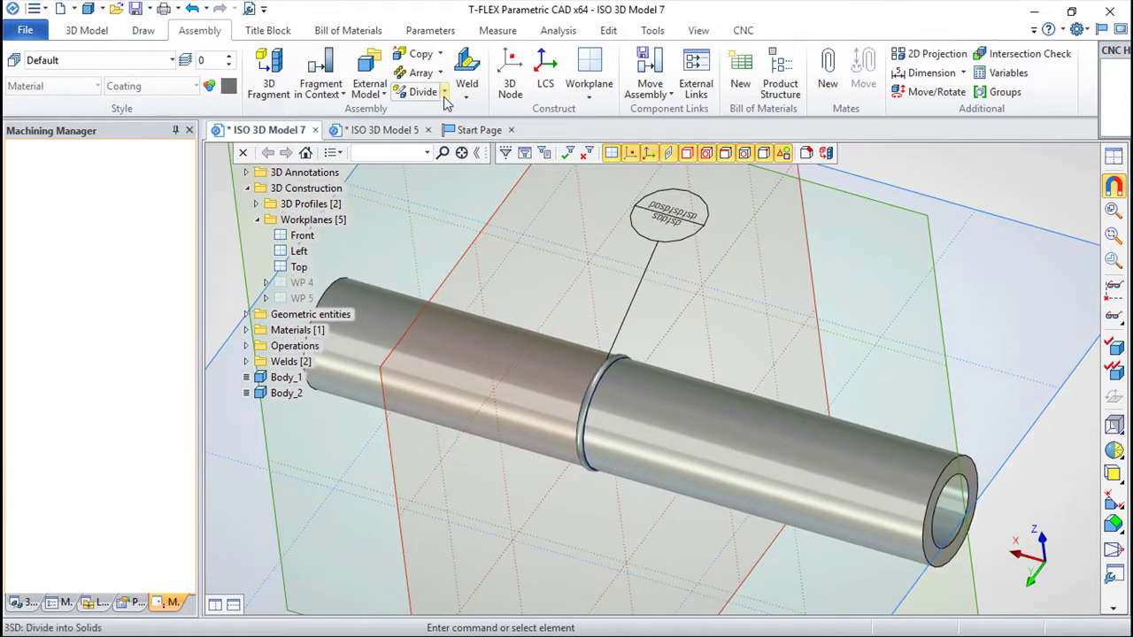